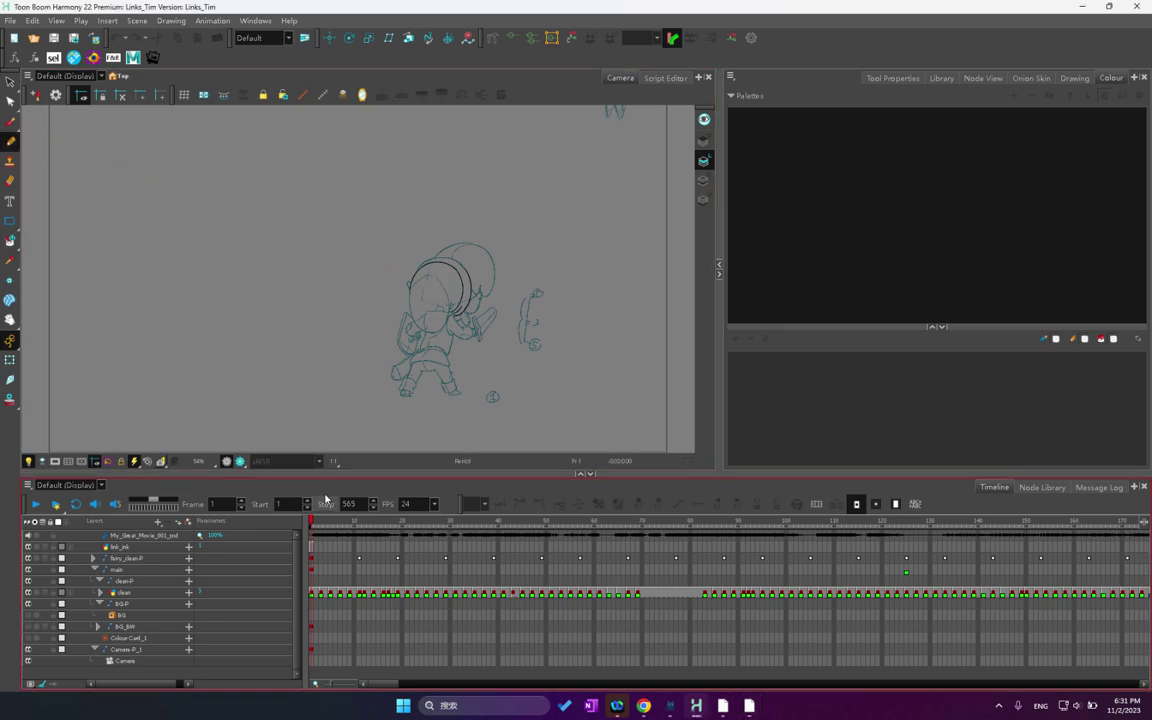
# - Select the first-frame drawing on the link_ink layer and choose the HTYD PENCIL 10 pencil preset
pyautogui.click(312, 547)
pyautogui.moveTo(336, 686); pyautogui.dragTo(336, 650)
pyautogui.moveTo(408, 222); pyautogui.dragTo(495, 256)
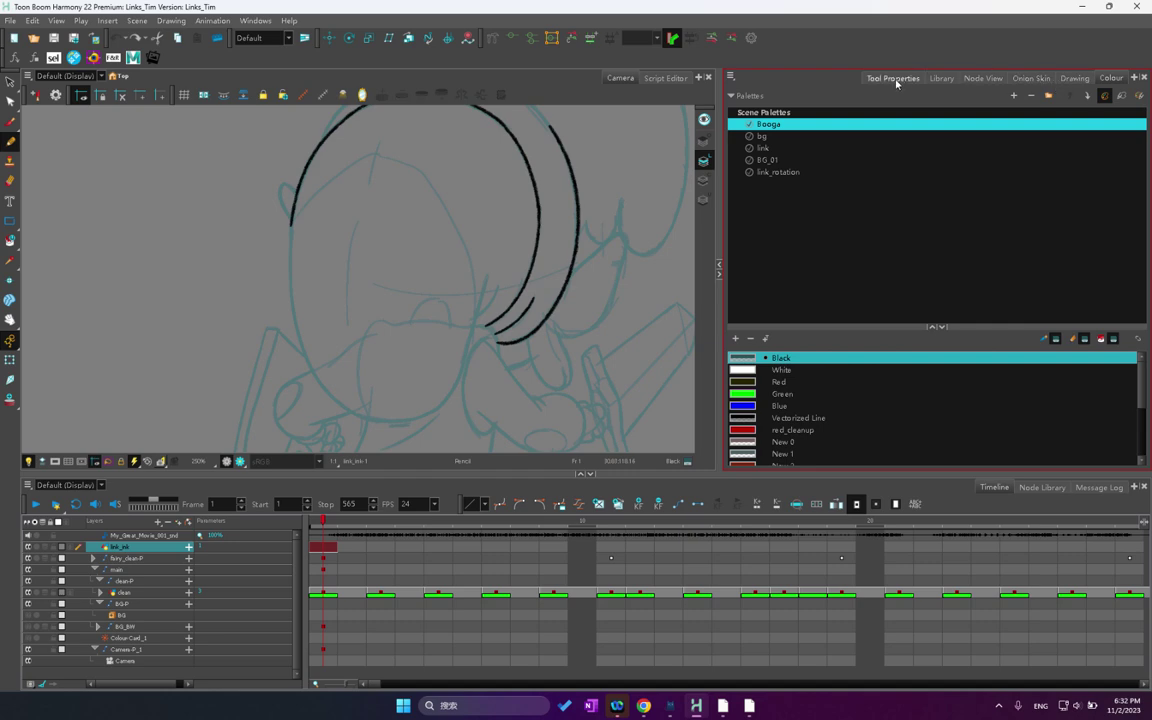
pyautogui.click(915, 77)
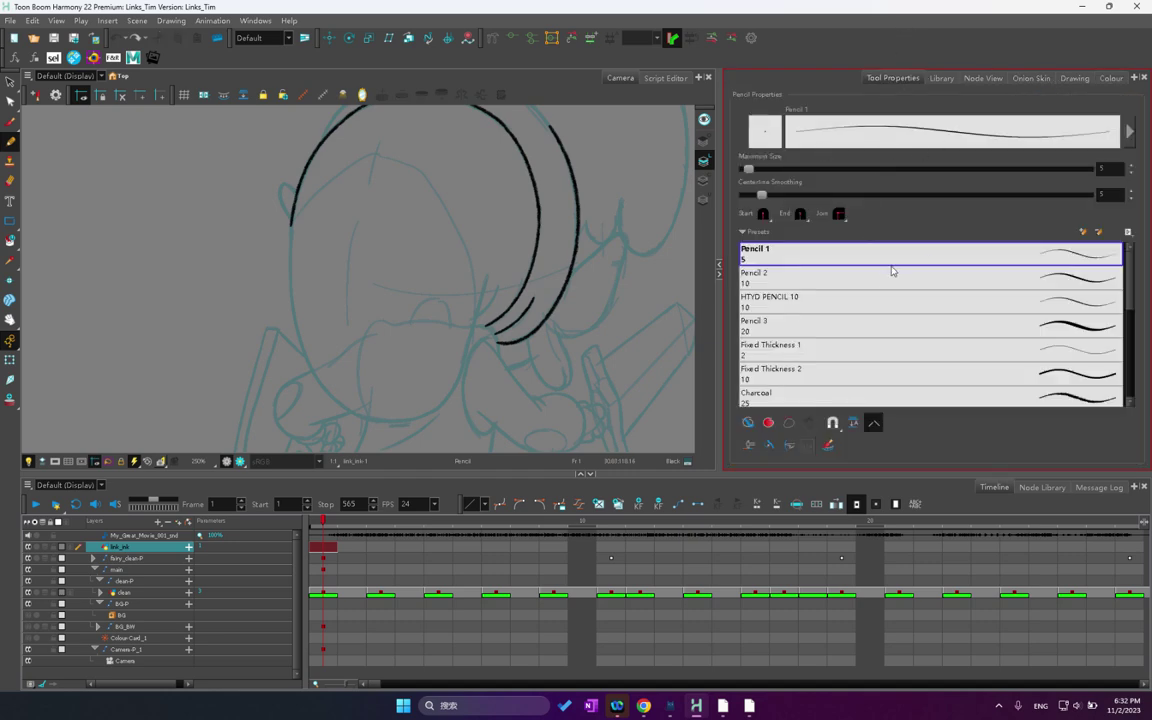
pyautogui.click(910, 302)
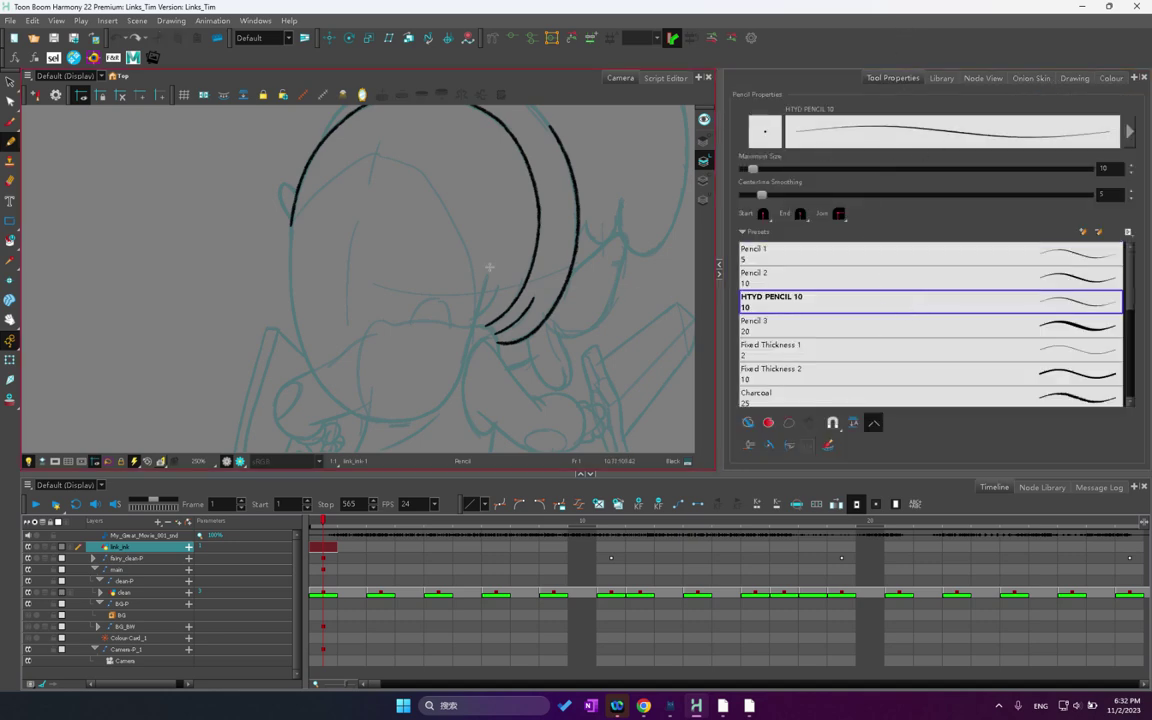
pyautogui.hotkey('ctrl', 's')
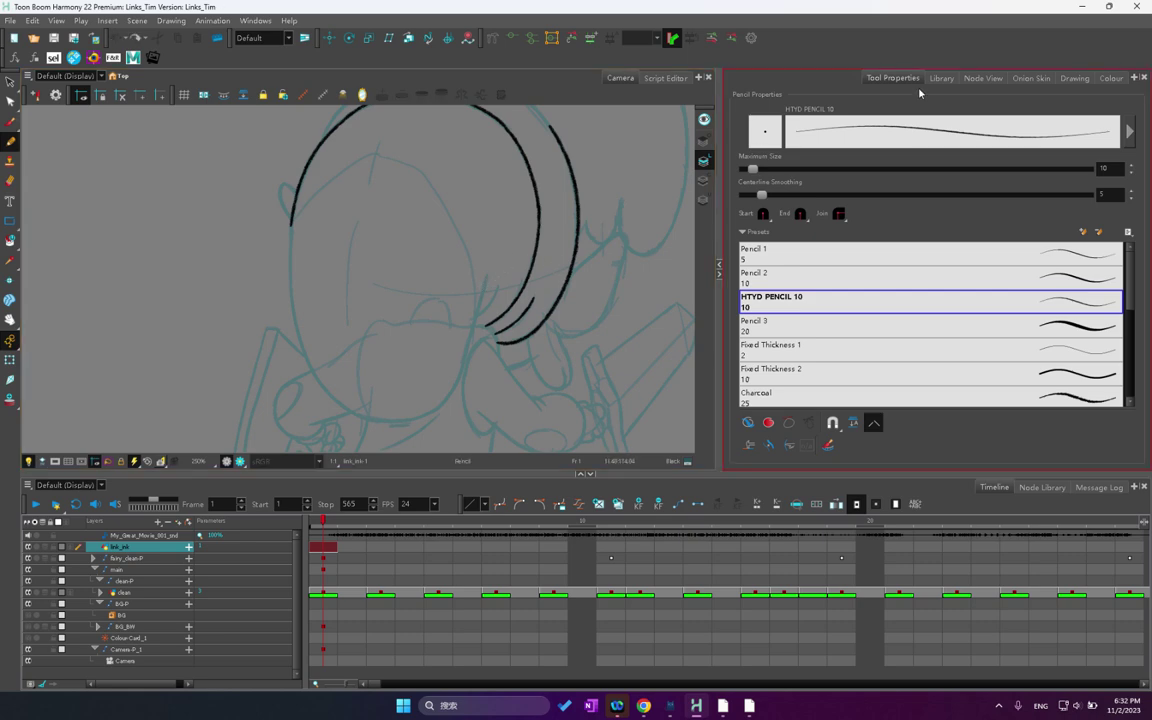
# - Set the drawing colour to the last, black New 0 swatch of the Booga palette and save the scene
pyautogui.click(1110, 78)
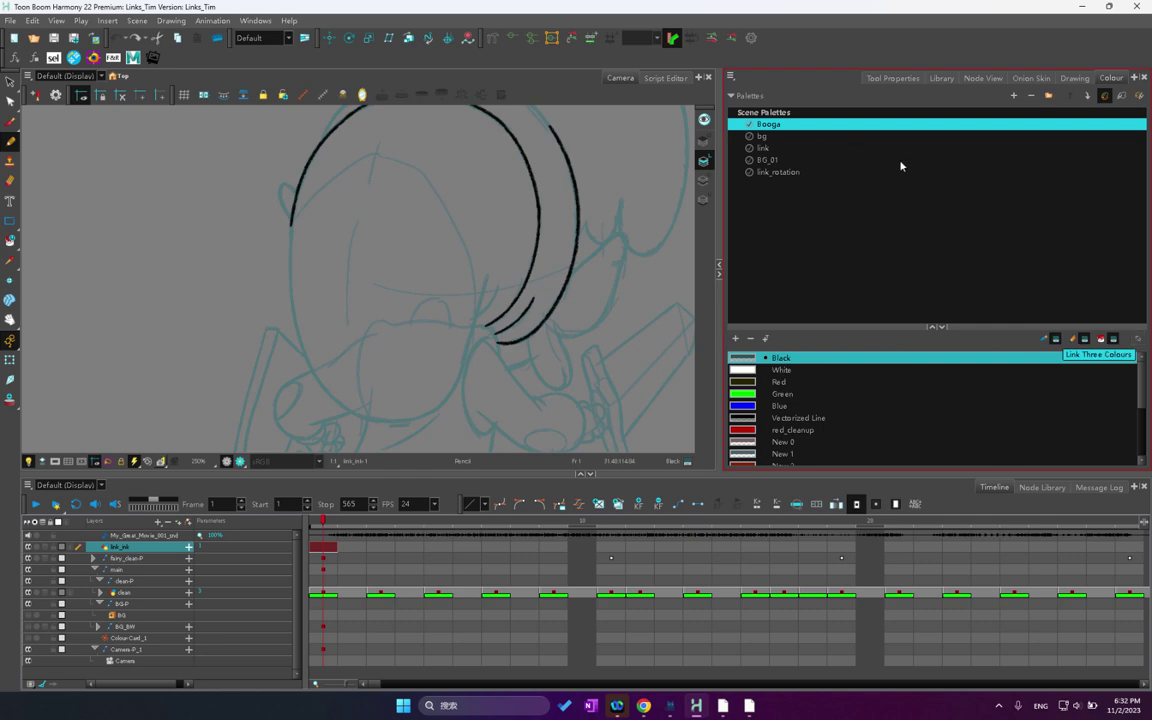
pyautogui.moveTo(1140, 378); pyautogui.dragTo(1134, 449)
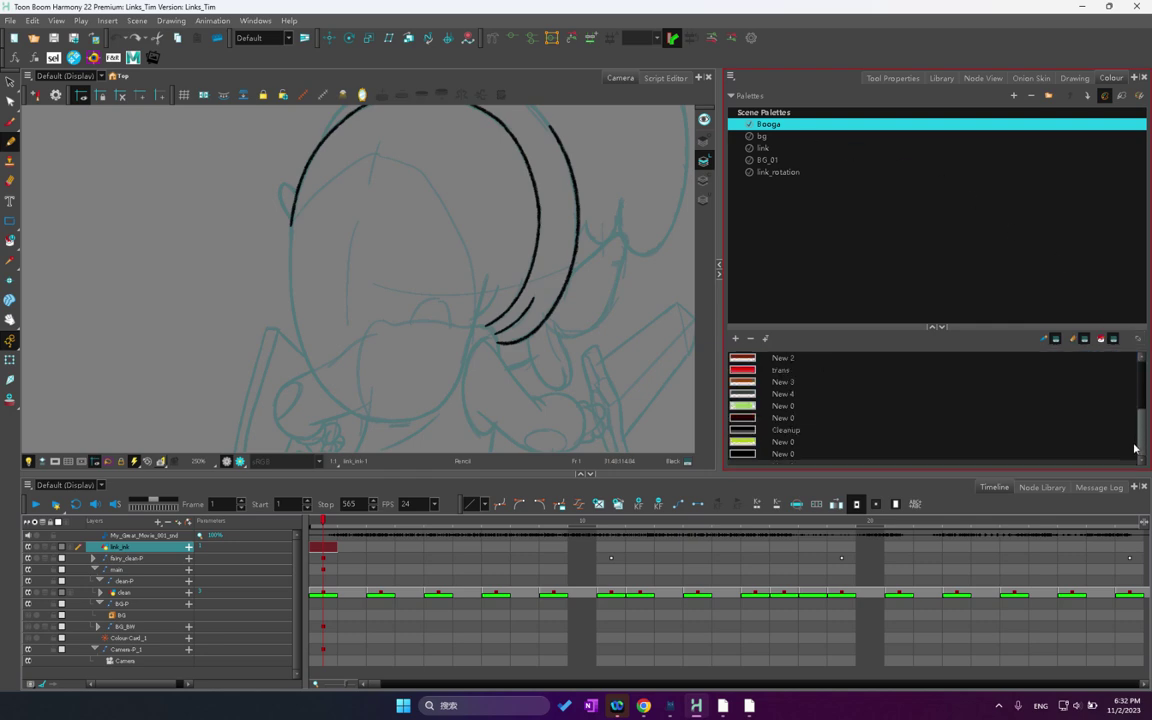
pyautogui.click(1134, 452)
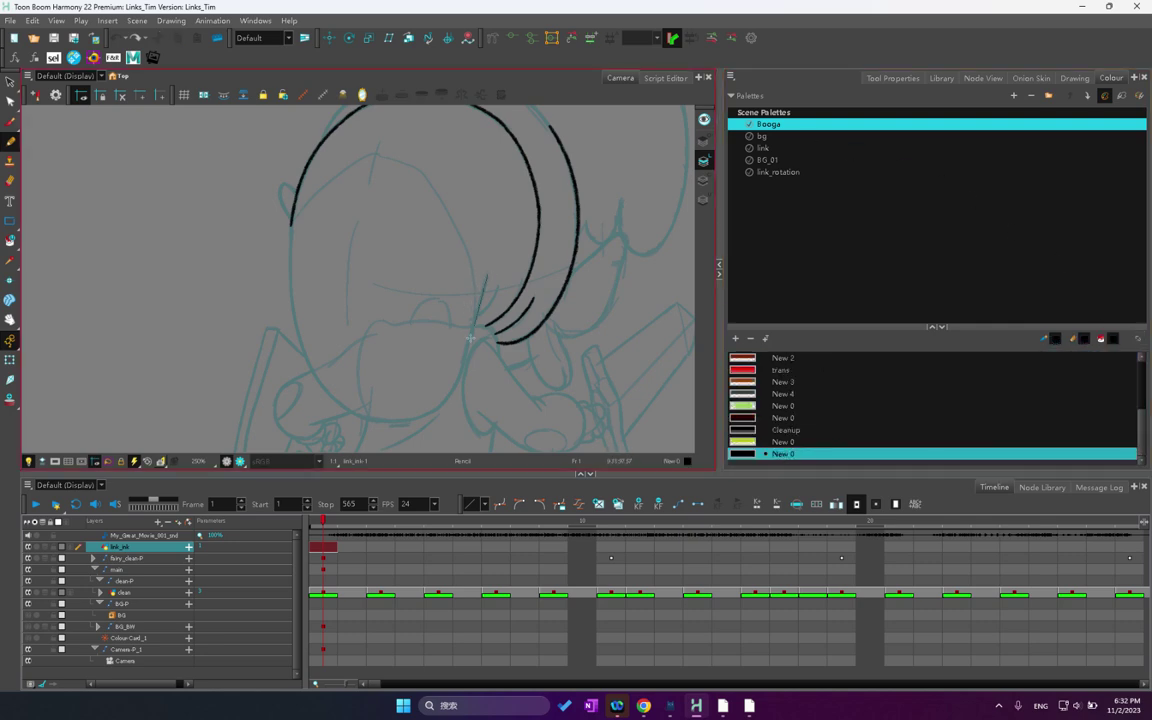
pyautogui.hotkey('ctrl', 's')
# - Open the HTYD PENCIL 10 properties and raise the pencil's maximum size to 66.2
pyautogui.click(880, 77)
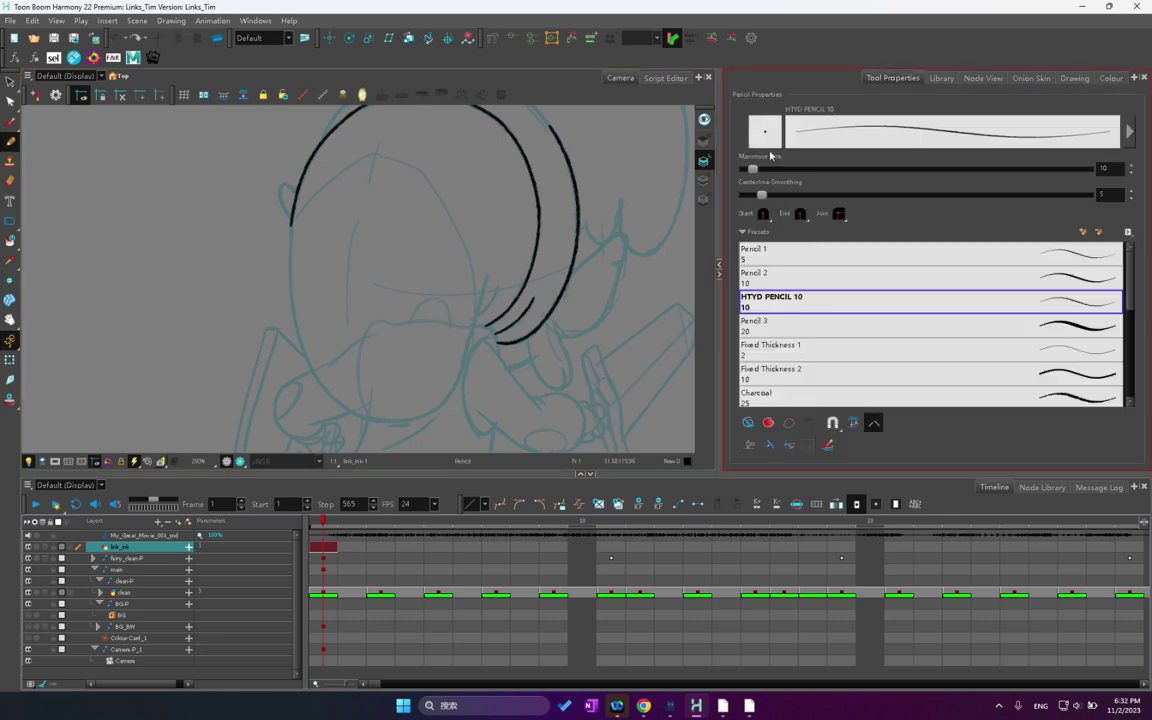
pyautogui.click(770, 150)
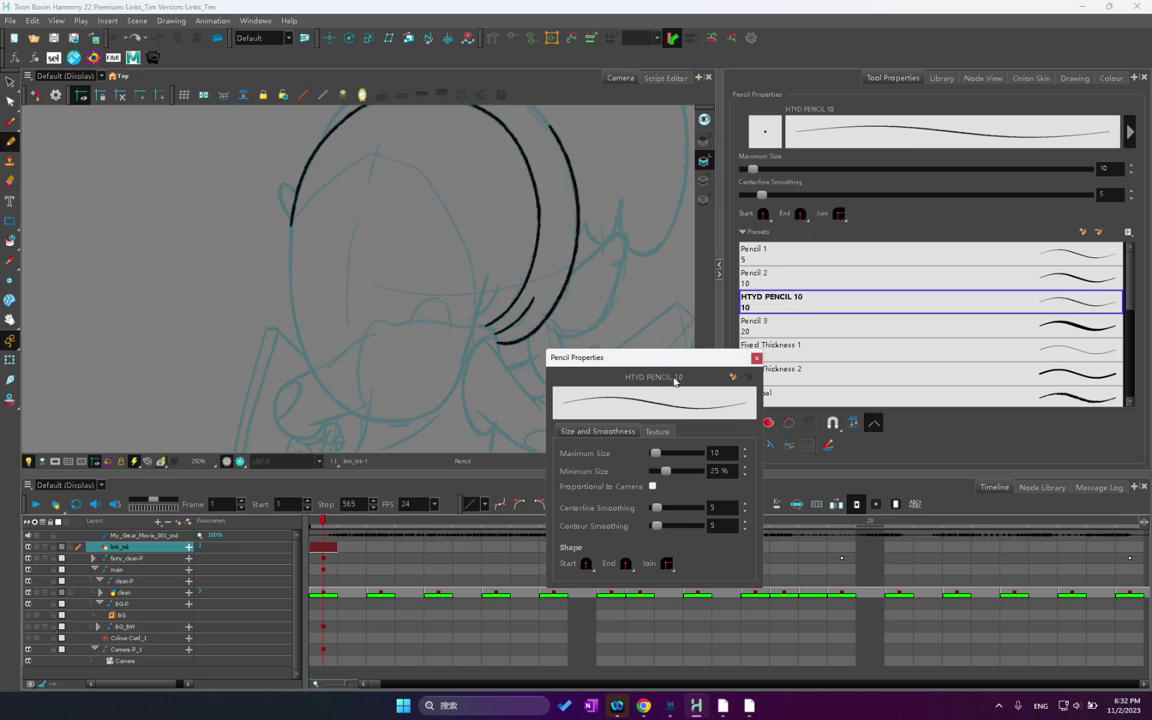
pyautogui.moveTo(487, 278); pyautogui.dragTo(478, 336)
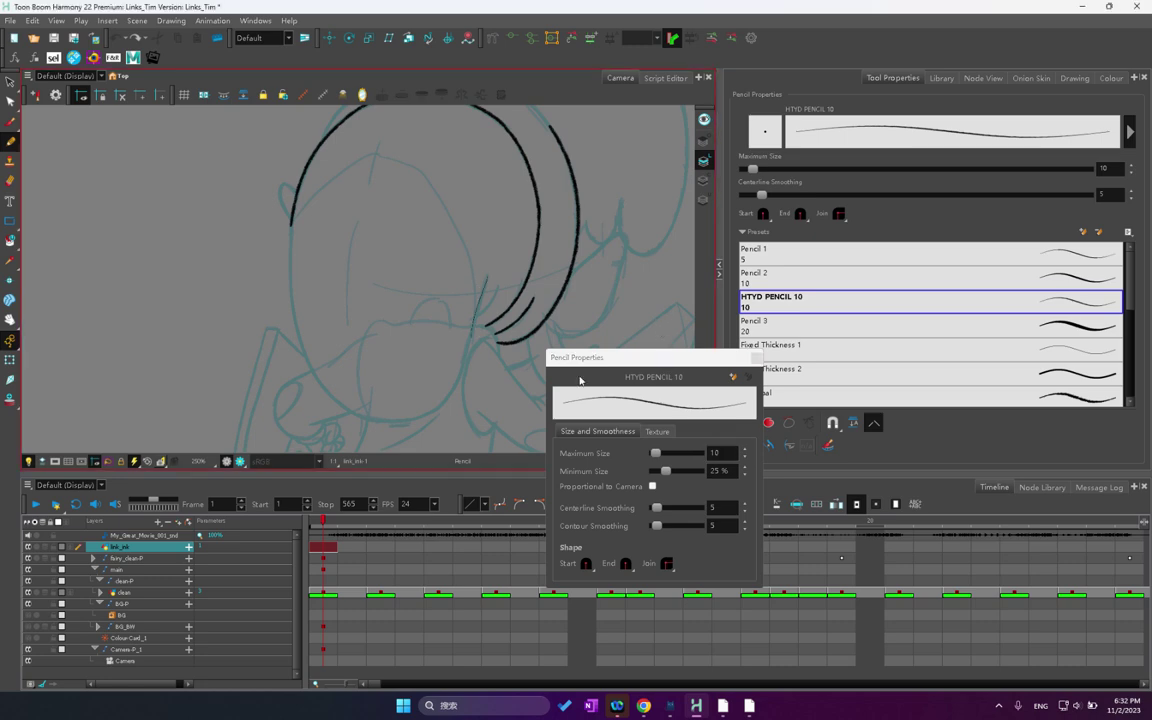
pyautogui.hotkey('ctrl', 'z')
pyautogui.click(714, 456)
pyautogui.moveTo(722, 456); pyautogui.dragTo(694, 459)
pyautogui.write('1')
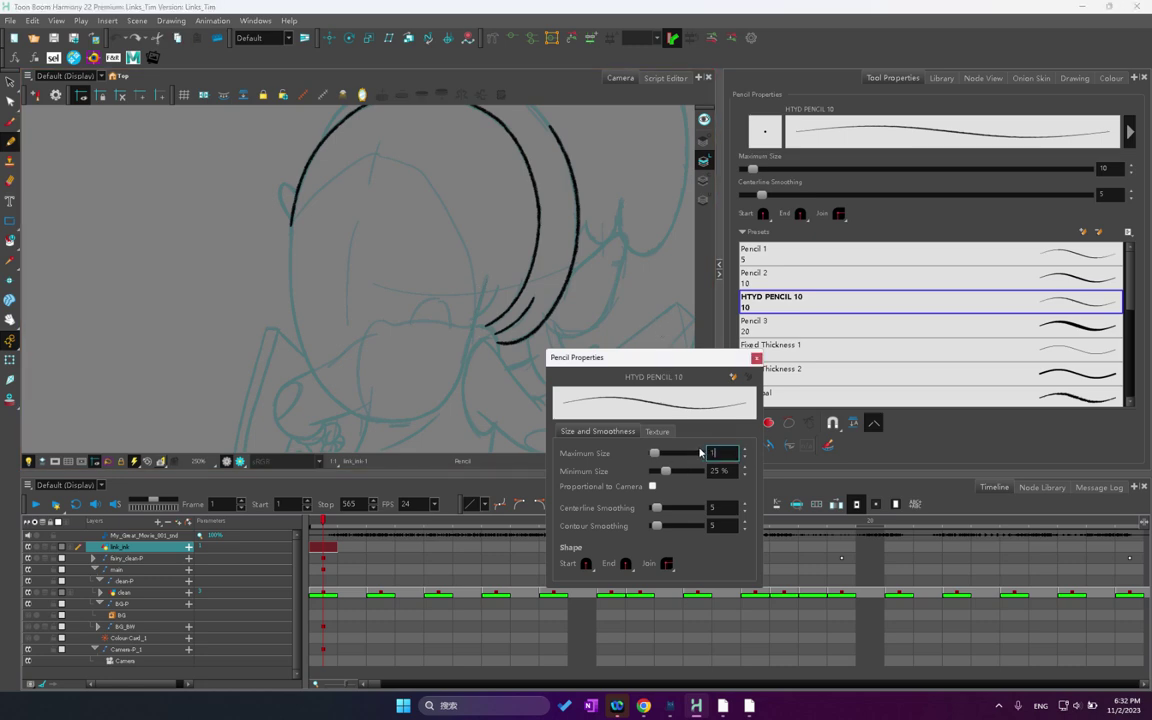
pyautogui.press('Return')
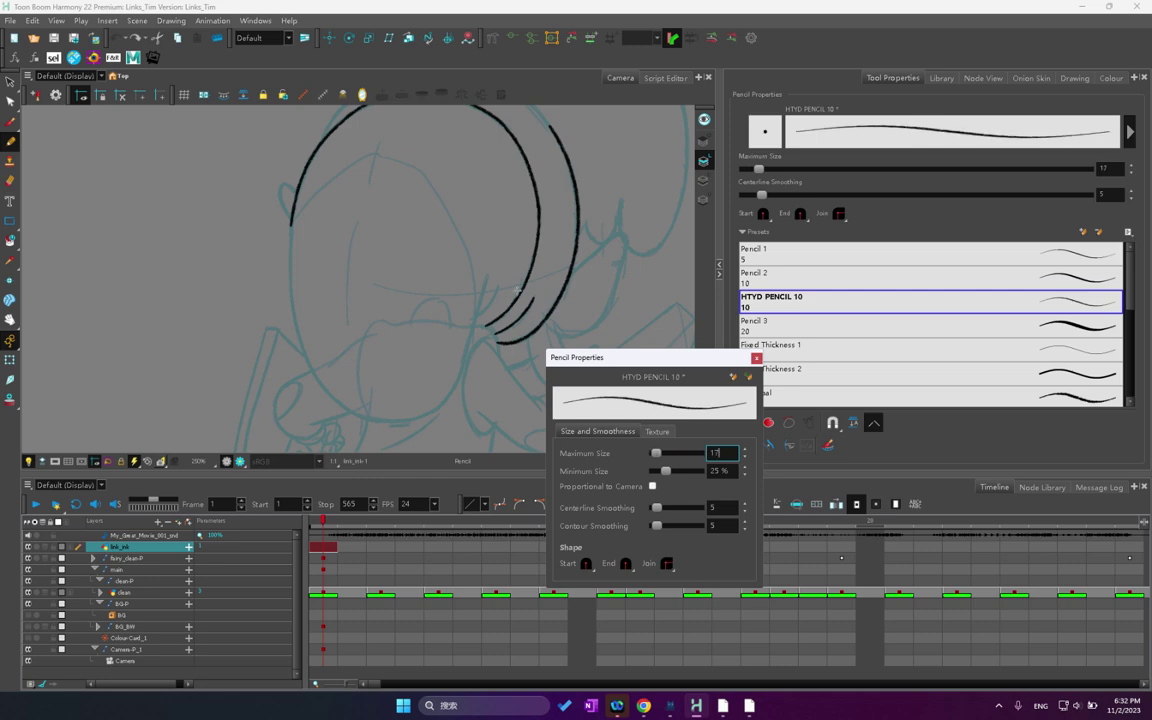
pyautogui.press('o')
pyautogui.moveTo(477, 301)
pyautogui.mouseDown()
pyautogui.moveTo(486, 278)
pyautogui.moveTo(479, 323)
pyautogui.mouseUp()
pyautogui.scroll(3, 486, 297)
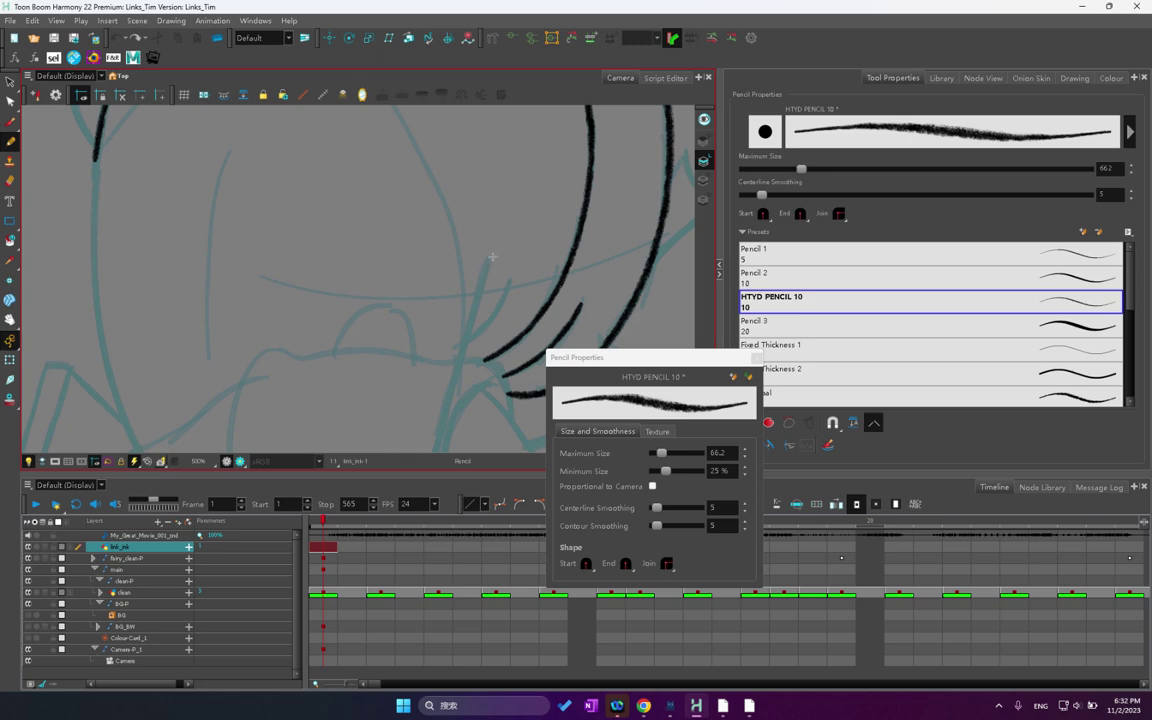
# - Raise the pencil's centerline smoothing to 36.7 and save the new settings to the HTYD PENCIL 10 preset
pyautogui.moveTo(488, 257); pyautogui.dragTo(472, 322)
pyautogui.hotkey('ctrl', 'z')
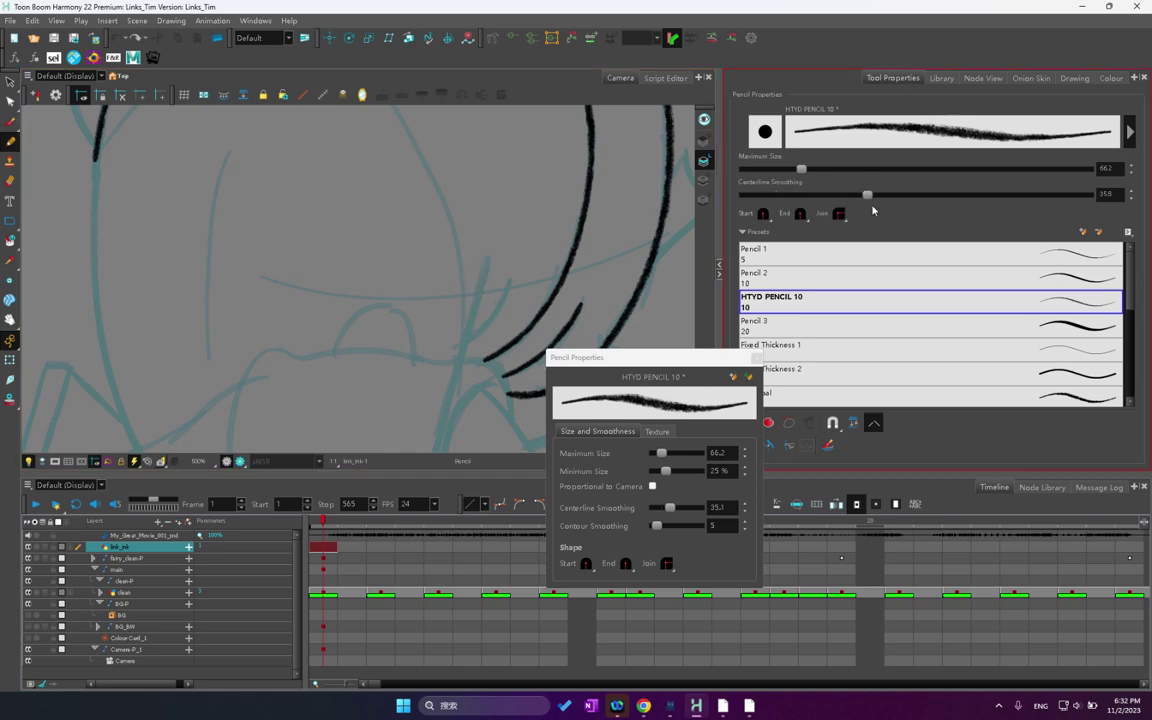
pyautogui.moveTo(764, 195); pyautogui.dragTo(870, 195)
pyautogui.click(749, 377)
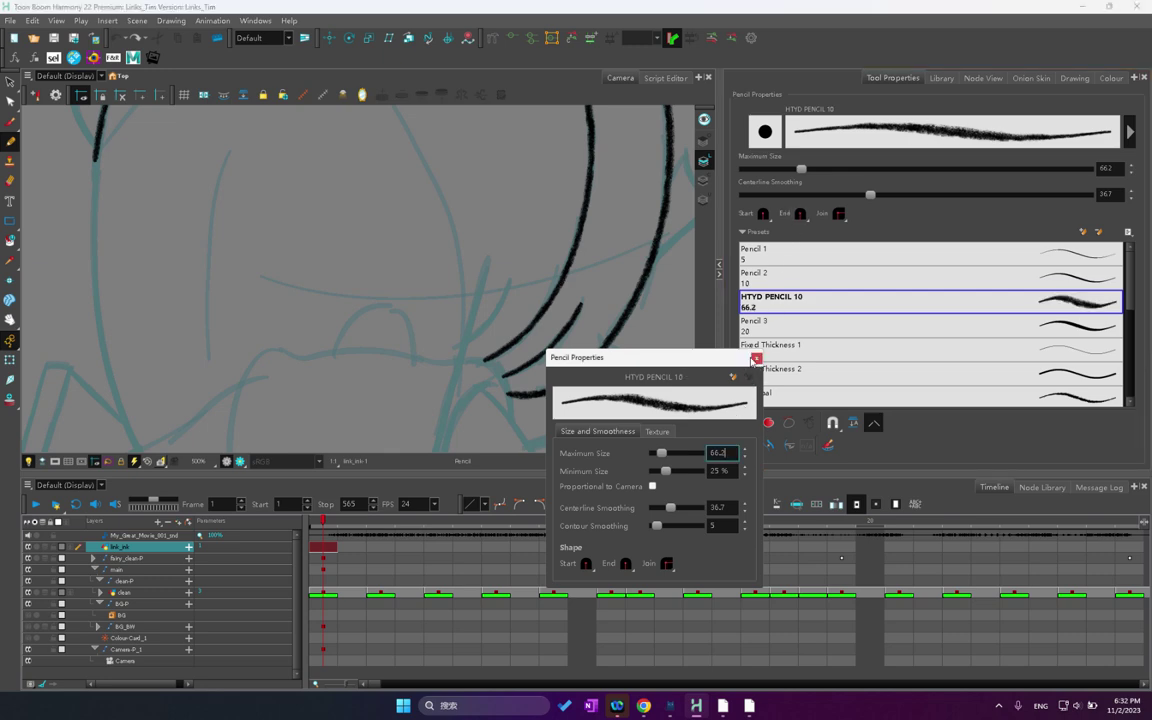
pyautogui.click(756, 358)
# - Ink the slanted straight line down the head's right side, beside the curved hair strands
pyautogui.moveTo(460, 347)
pyautogui.mouseDown()
pyautogui.moveTo(539, 188)
pyautogui.moveTo(517, 264)
pyautogui.mouseUp()
pyautogui.hotkey('ctrl', 'z')
pyautogui.moveTo(538, 185); pyautogui.dragTo(478, 393)
pyautogui.moveTo(349, 354); pyautogui.dragTo(447, 350)
pyautogui.press('1')
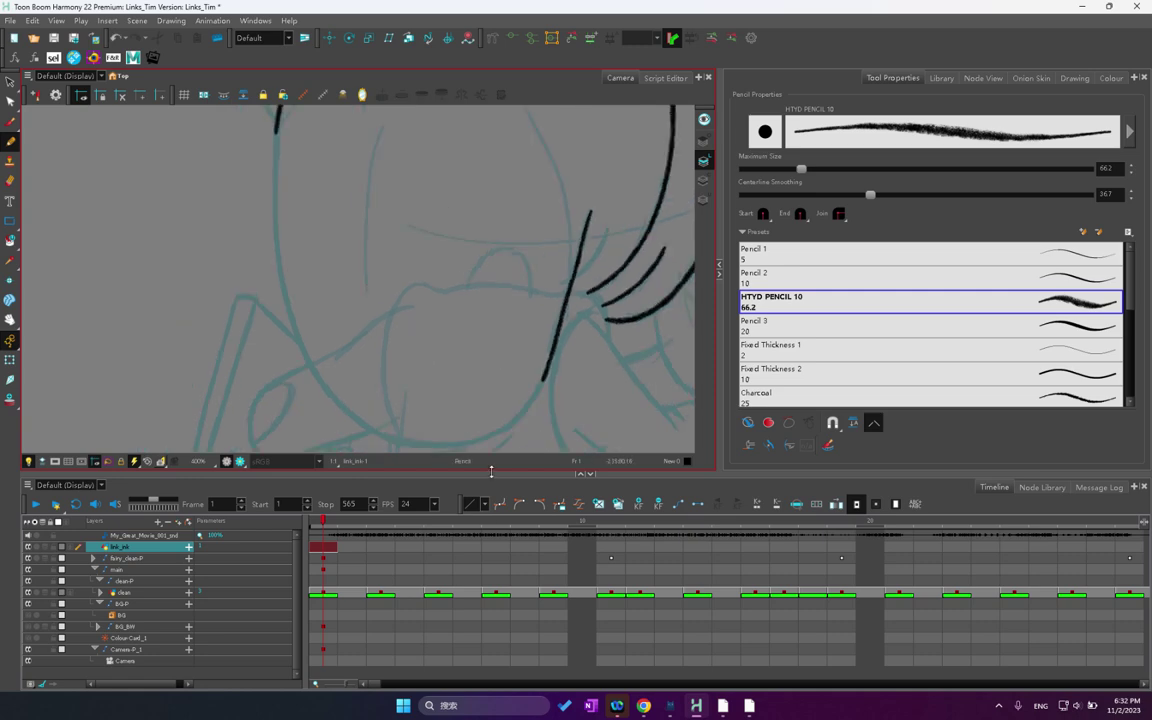
# - Enlarge the camera view's drawing area and ink the head outline down the left side and around its lower curve
pyautogui.moveTo(491, 470); pyautogui.dragTo(491, 556)
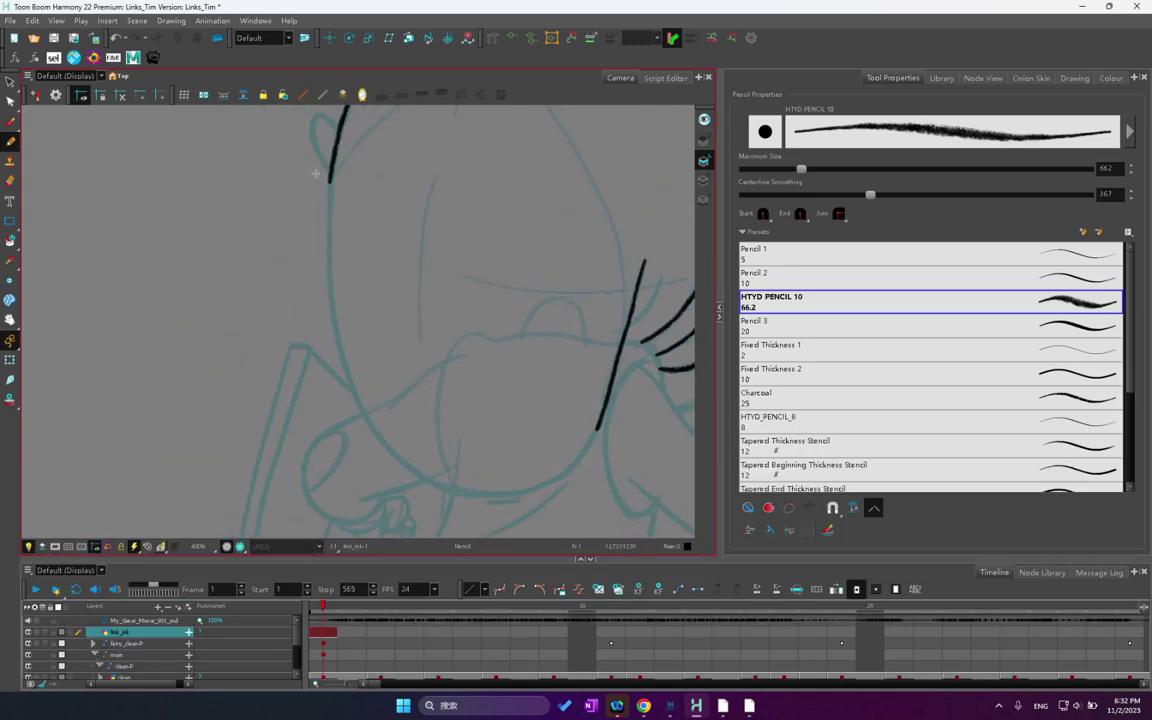
pyautogui.moveTo(329, 183); pyautogui.dragTo(328, 250)
pyautogui.hotkey('ctrl', 'z')
pyautogui.moveTo(330, 182)
pyautogui.mouseDown()
pyautogui.moveTo(329, 280)
pyautogui.moveTo(361, 402)
pyautogui.moveTo(408, 460)
pyautogui.moveTo(478, 488)
pyautogui.moveTo(523, 489)
pyautogui.mouseUp()
pyautogui.moveTo(476, 383); pyautogui.dragTo(421, 325)
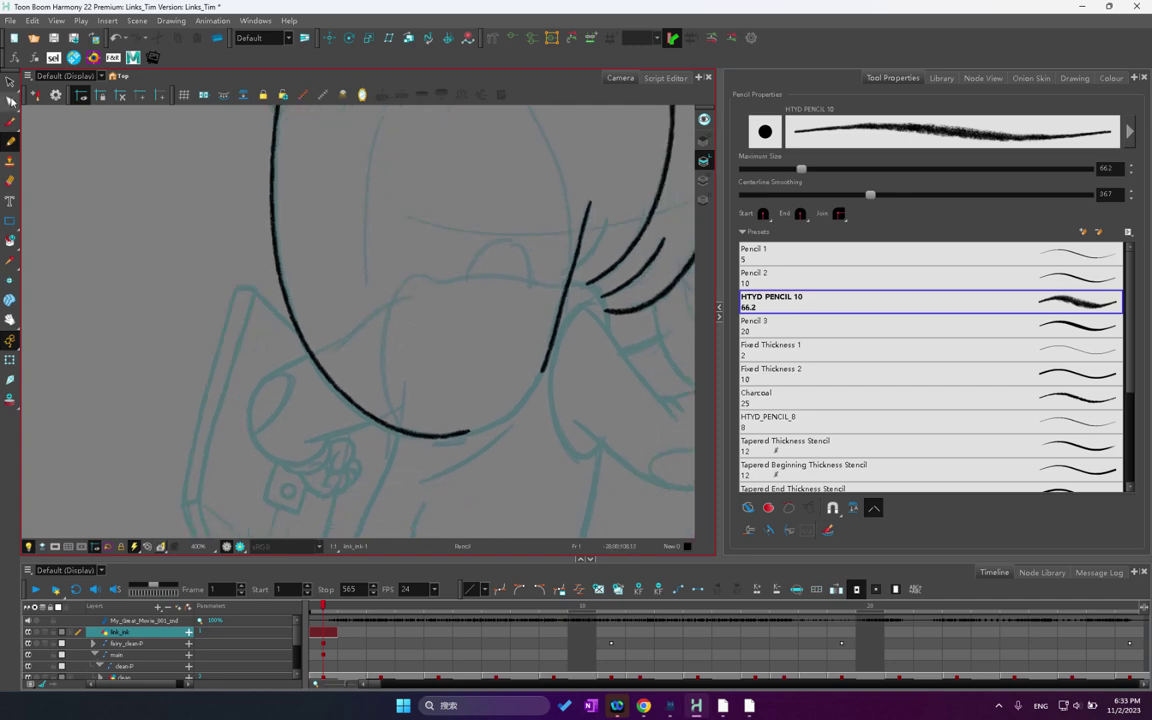
# - Reshape the inked left and lower head outline with the Contour Editor to match the rough sketch
pyautogui.click(11, 101)
pyautogui.click(351, 403)
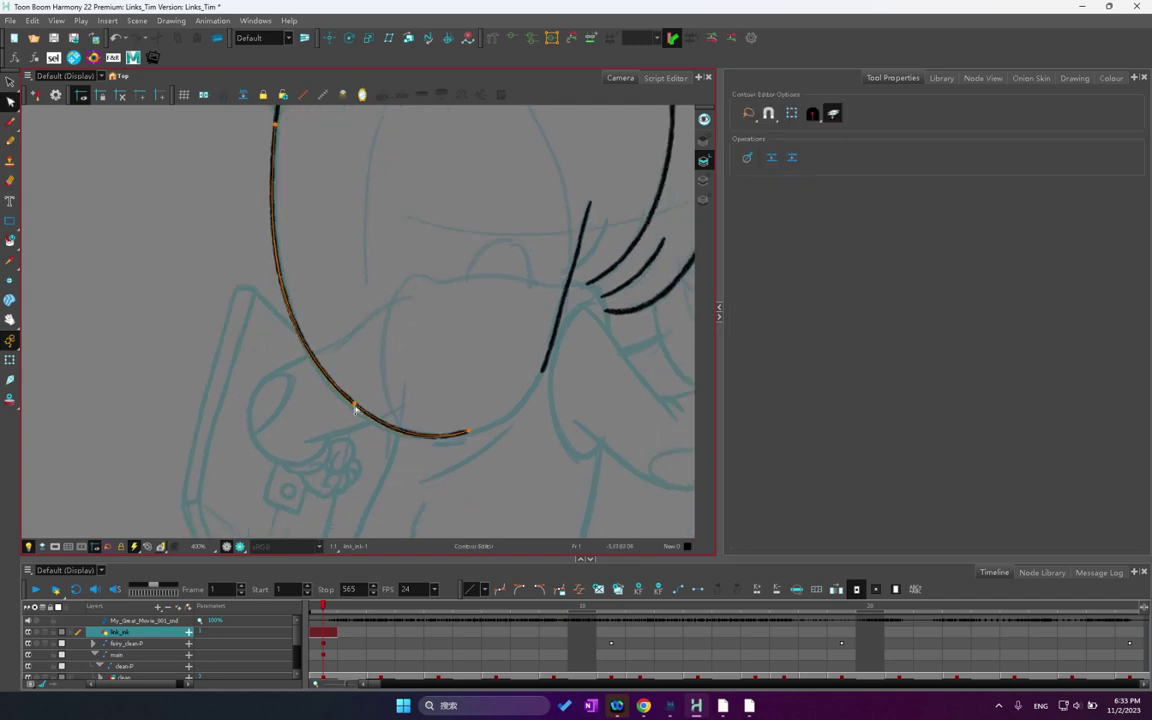
pyautogui.moveTo(273, 235); pyautogui.dragTo(277, 218)
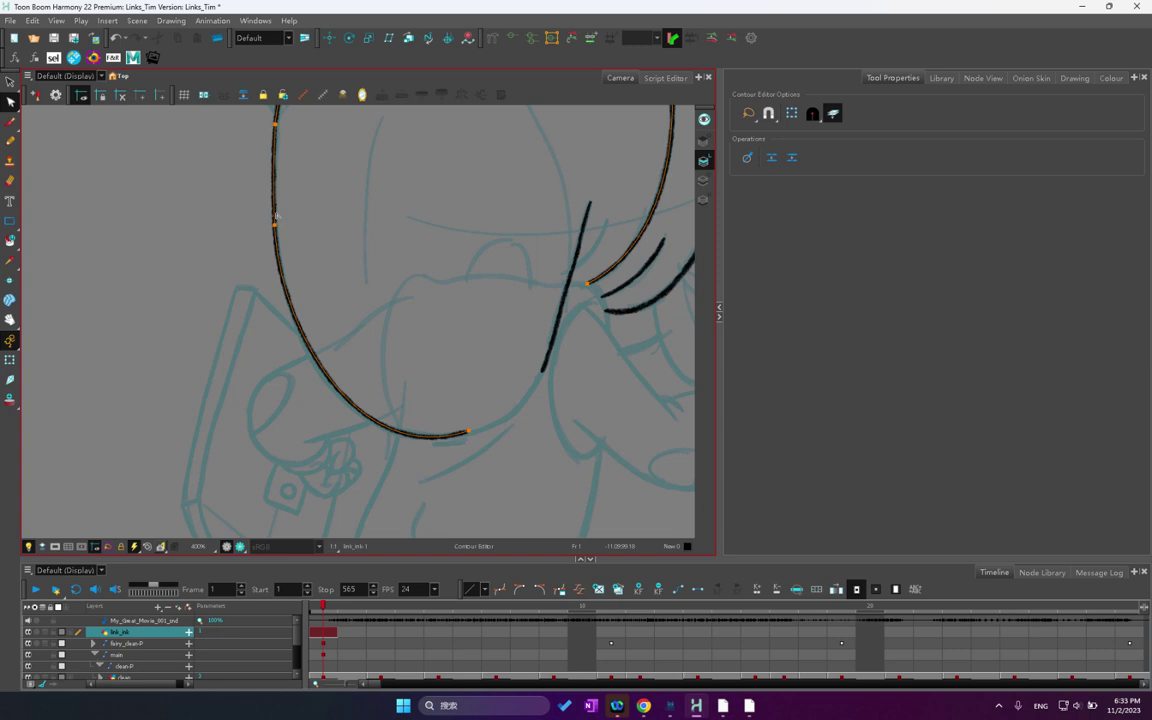
pyautogui.click(337, 216)
pyautogui.moveTo(395, 331); pyautogui.dragTo(301, 290)
pyautogui.click(237, 341)
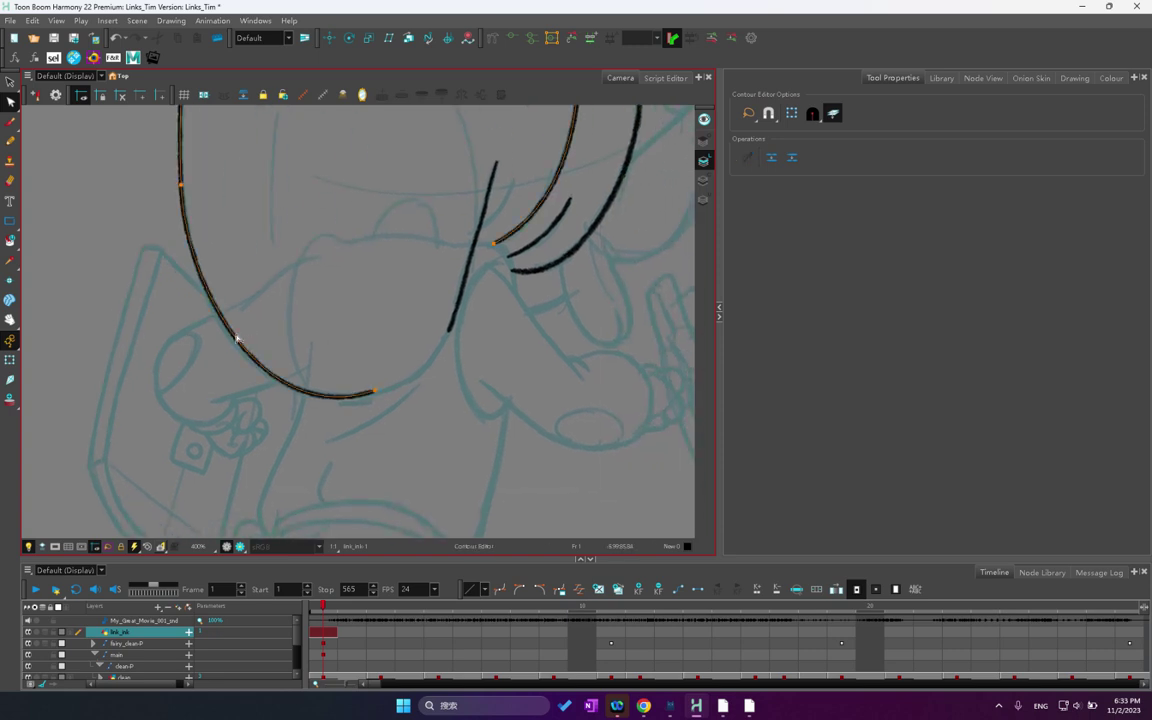
pyautogui.moveTo(237, 339); pyautogui.dragTo(250, 287)
pyautogui.press('space')
# - Ink the rounded outline and lower edge of the left arm with the Pencil tool, joining it to the head outline
pyautogui.click(10, 140)
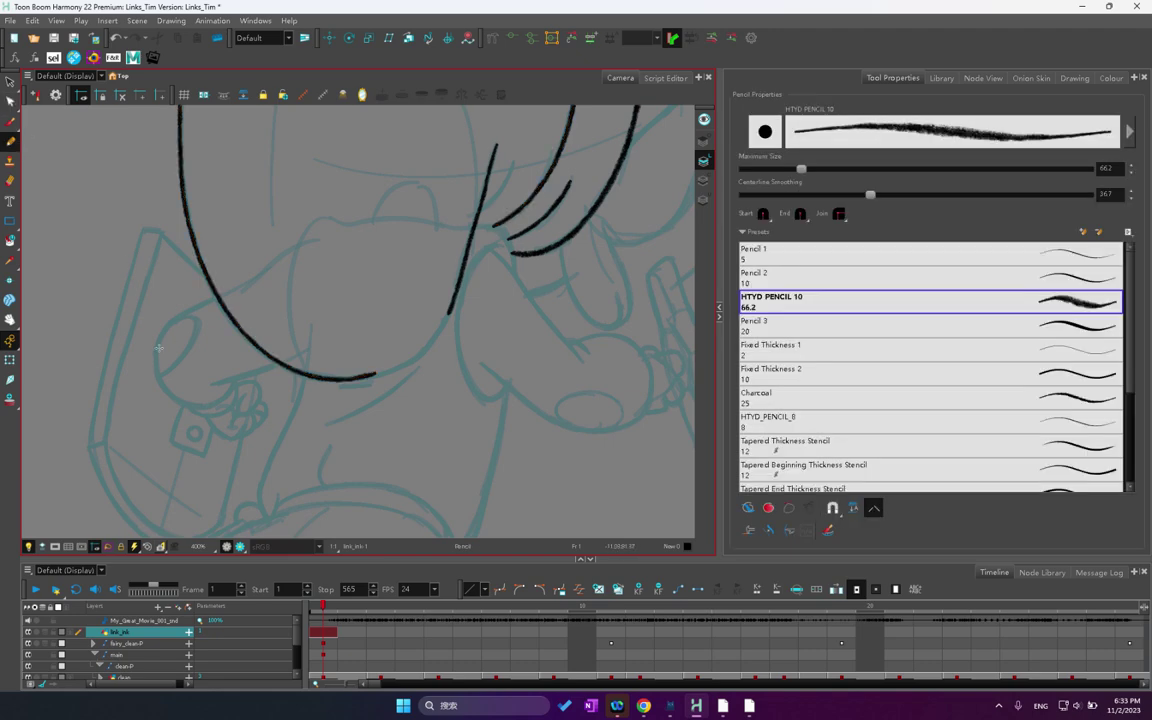
pyautogui.moveTo(159, 374)
pyautogui.mouseDown()
pyautogui.moveTo(163, 330)
pyautogui.moveTo(157, 362)
pyautogui.mouseUp()
pyautogui.hotkey('ctrl', 'z')
pyautogui.scroll(-3, 198, 300)
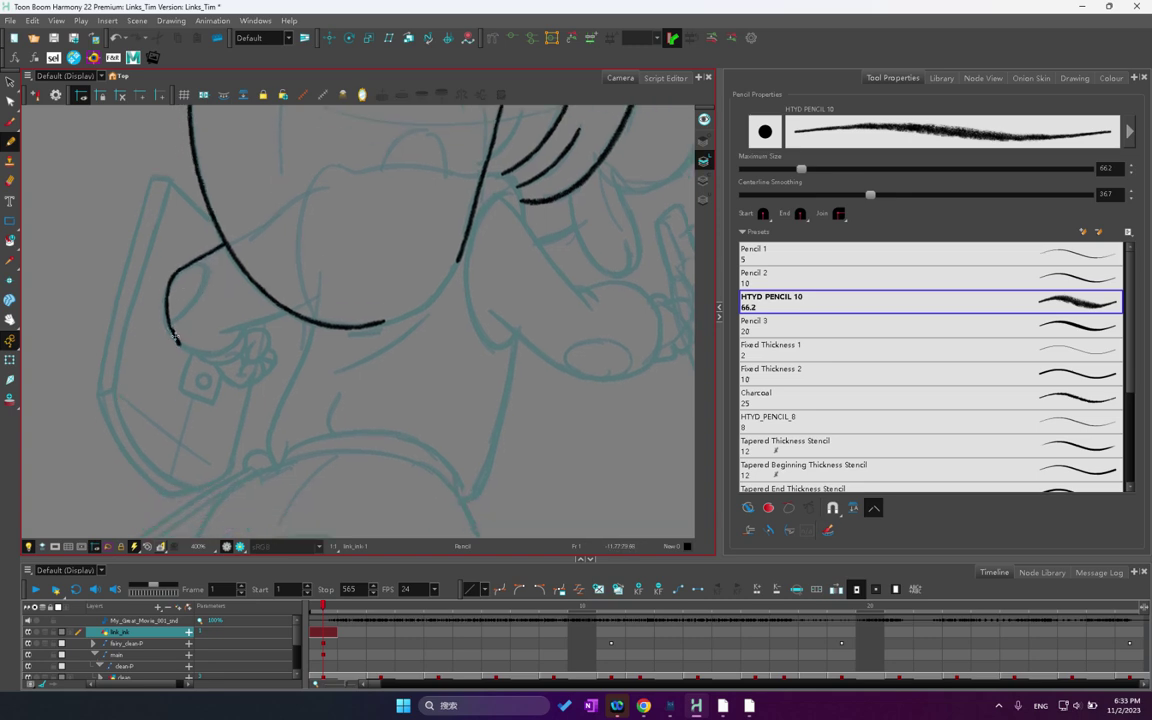
pyautogui.moveTo(174, 336)
pyautogui.mouseDown()
pyautogui.moveTo(231, 347)
pyautogui.moveTo(258, 318)
pyautogui.mouseUp()
pyautogui.hotkey('ctrl', 'z')
pyautogui.hotkey('ctrl', 'z')
pyautogui.hotkey('ctrl', 'z')
pyautogui.hotkey('ctrl', 'z')
pyautogui.hotkey('ctrl', 'space')
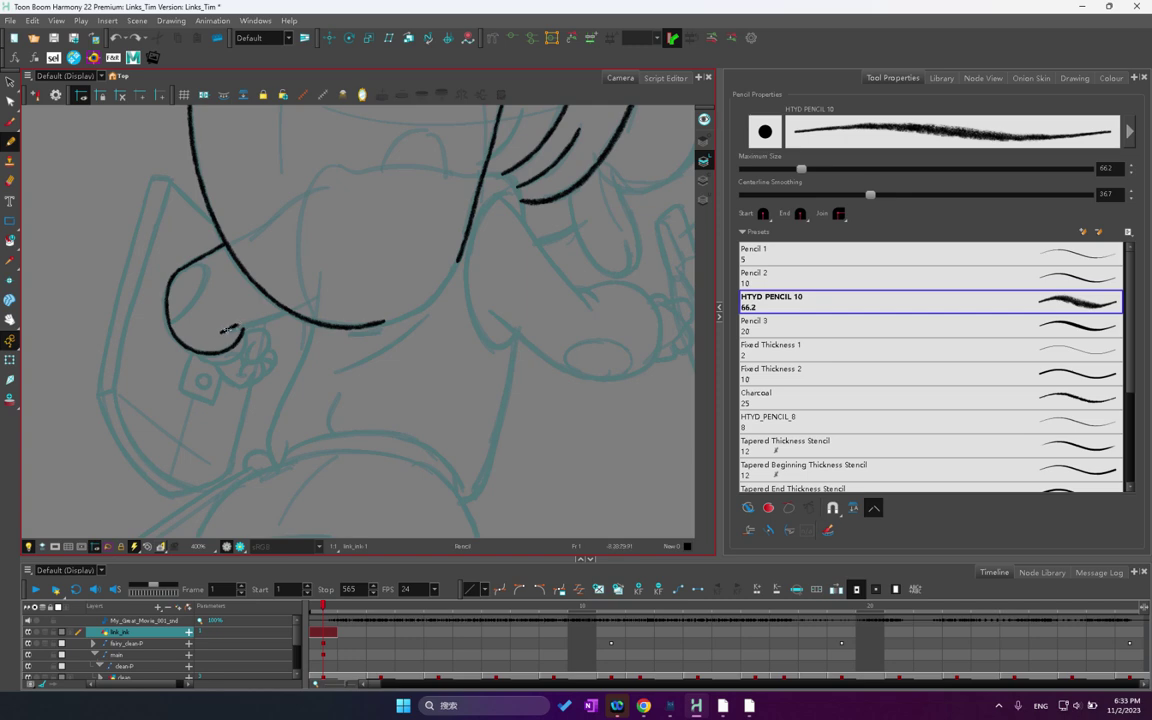
pyautogui.moveTo(227, 329); pyautogui.dragTo(269, 318)
pyautogui.hotkey('ctrl', 'z')
# - Ink the left side of the torso down to the waist and the upper edge of the belt
pyautogui.moveTo(421, 348); pyautogui.dragTo(411, 258)
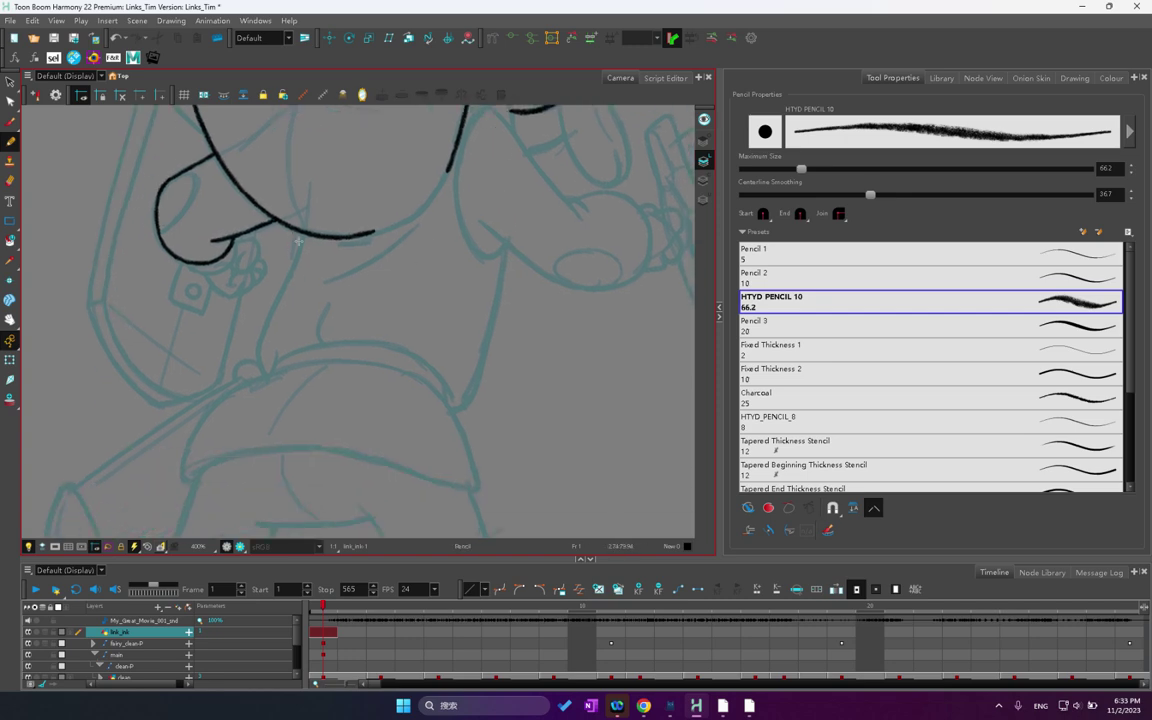
pyautogui.moveTo(301, 235); pyautogui.dragTo(278, 297)
pyautogui.hotkey('ctrl', 'z')
pyautogui.moveTo(301, 234); pyautogui.dragTo(282, 308)
pyautogui.hotkey('ctrl', 'z')
pyautogui.moveTo(304, 236)
pyautogui.mouseDown()
pyautogui.moveTo(260, 333)
pyautogui.moveTo(269, 374)
pyautogui.moveTo(288, 352)
pyautogui.moveTo(357, 341)
pyautogui.moveTo(412, 351)
pyautogui.moveTo(452, 398)
pyautogui.mouseUp()
pyautogui.moveTo(508, 268)
pyautogui.mouseDown()
pyautogui.moveTo(482, 258)
pyautogui.moveTo(464, 332)
pyautogui.mouseUp()
pyautogui.hotkey('ctrl', 'z')
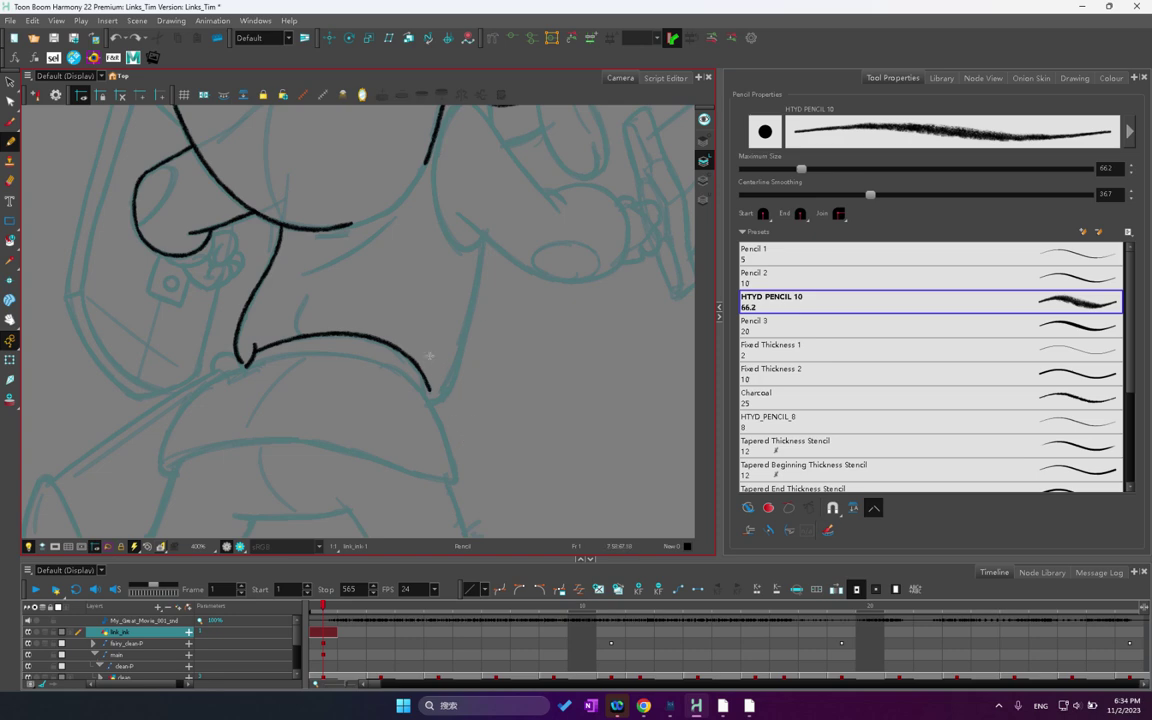
# - Ink the left edge of the tunic skirt and the lower edge of the belt
pyautogui.moveTo(420, 386); pyautogui.dragTo(498, 326)
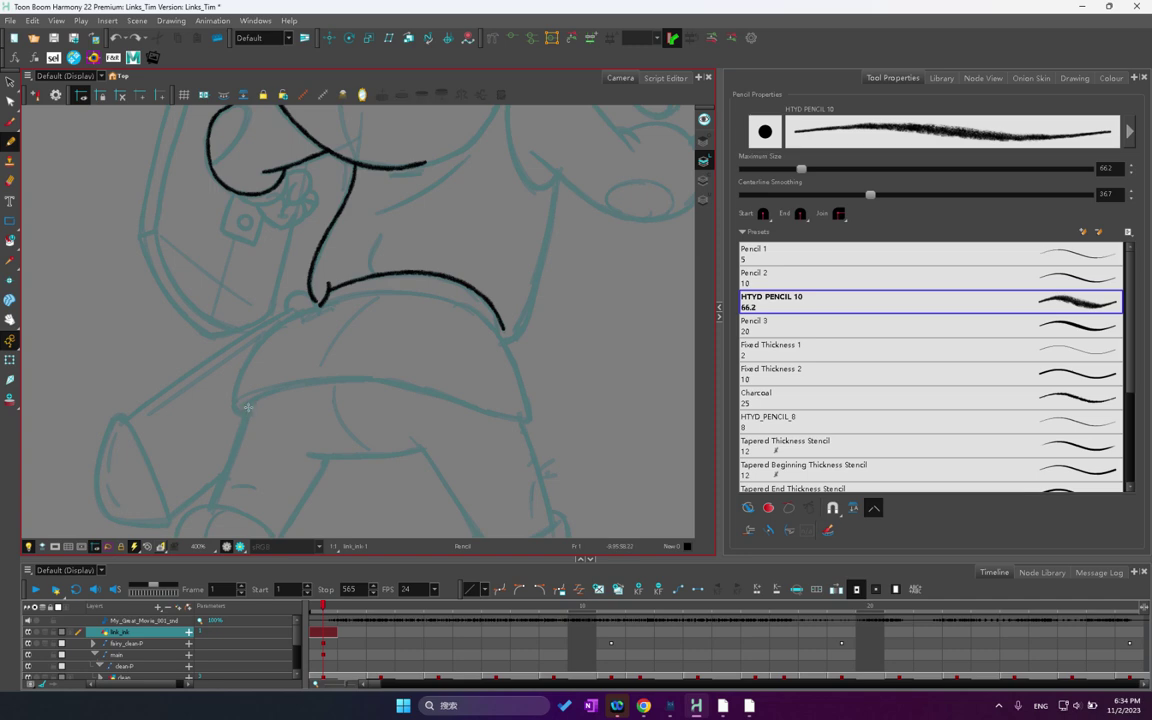
pyautogui.scroll(1, 248, 407)
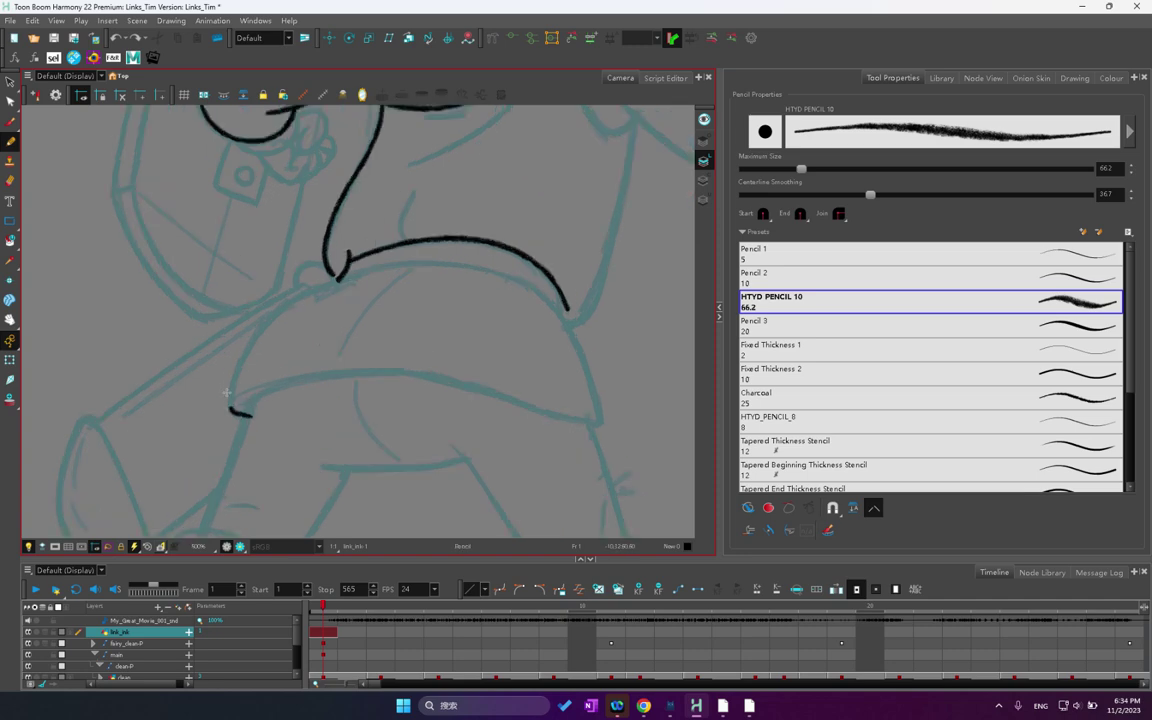
pyautogui.moveTo(230, 408)
pyautogui.mouseDown()
pyautogui.moveTo(250, 338)
pyautogui.moveTo(295, 298)
pyautogui.mouseUp()
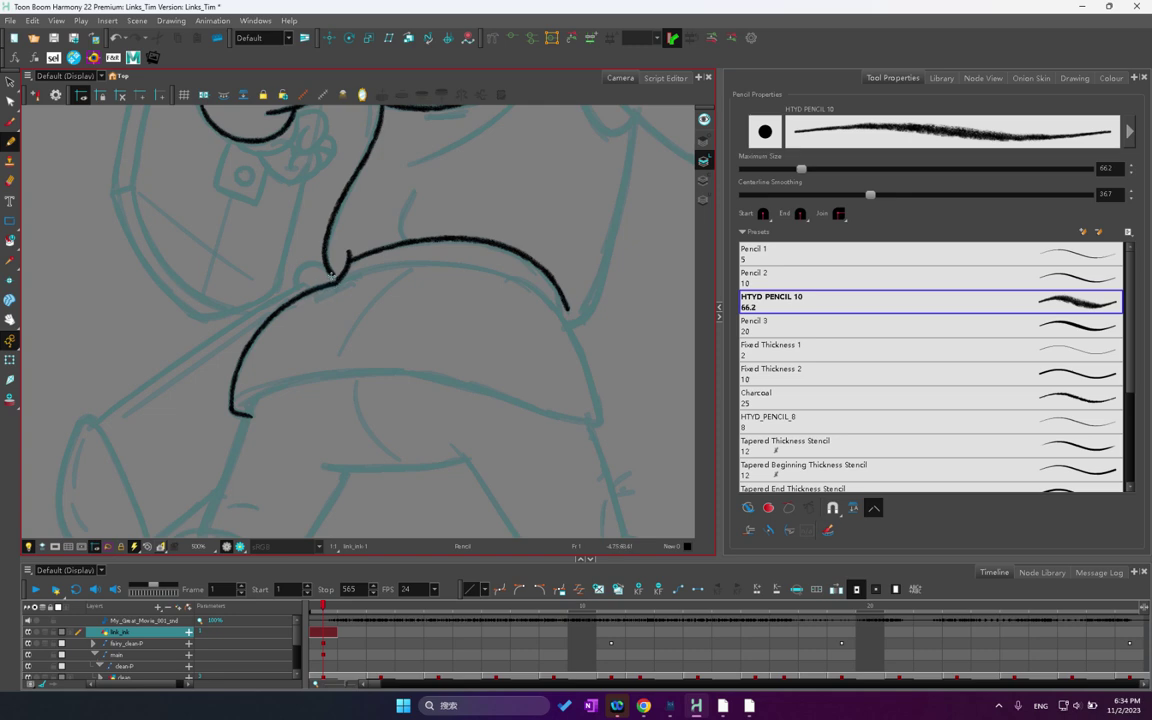
pyautogui.moveTo(380, 240)
pyautogui.mouseDown()
pyautogui.moveTo(332, 265)
pyautogui.moveTo(440, 270)
pyautogui.moveTo(476, 283)
pyautogui.moveTo(520, 327)
pyautogui.mouseUp()
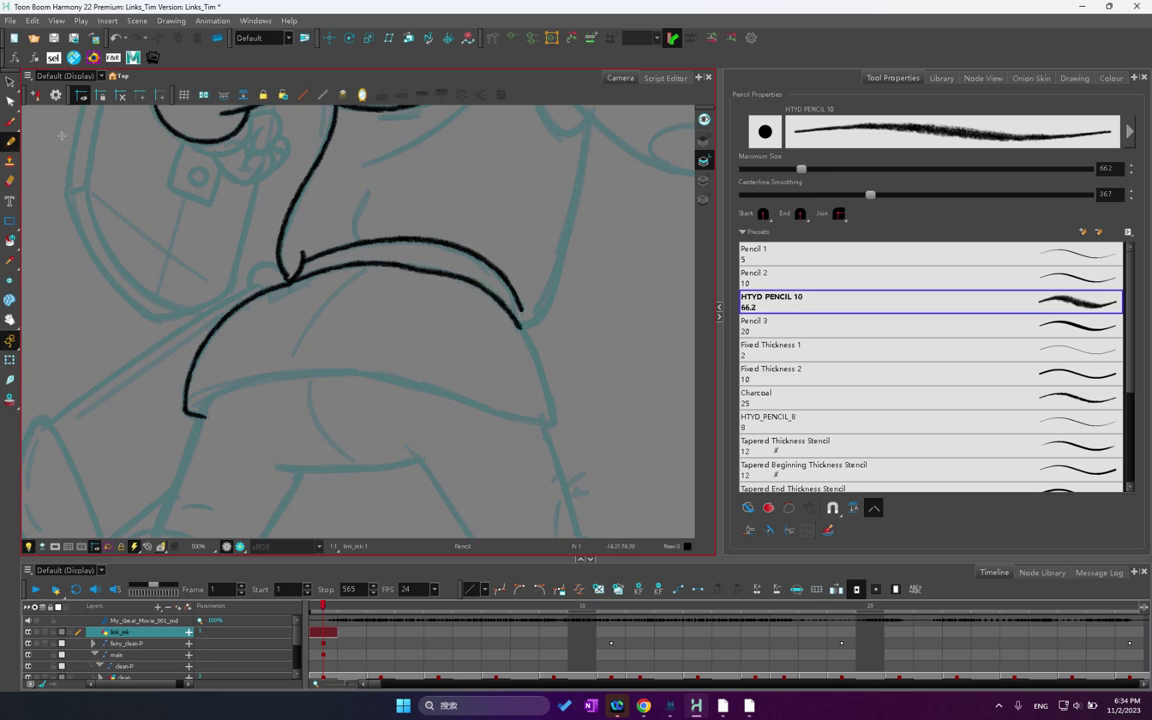
# - Smooth the inked lower belt edge by adjusting its middle with the Contour Editor
pyautogui.click(13, 101)
pyautogui.click(419, 271)
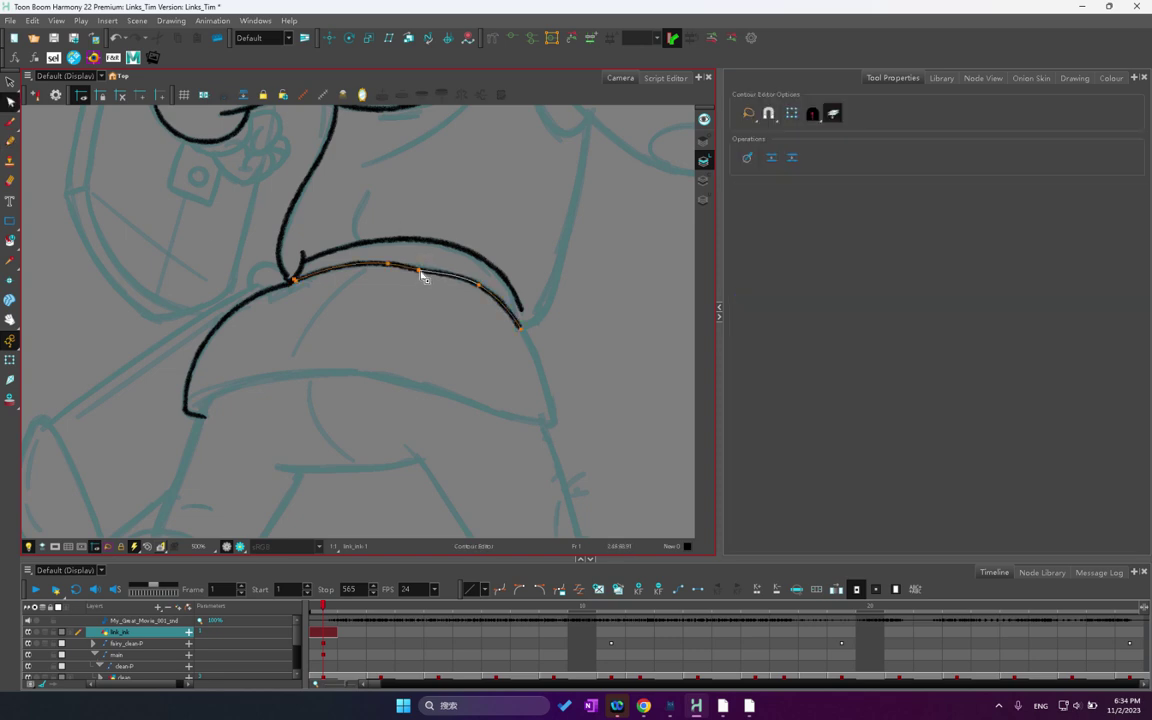
pyautogui.moveTo(423, 270)
pyautogui.mouseDown()
pyautogui.moveTo(345, 257)
pyautogui.moveTo(322, 222)
pyautogui.mouseUp()
# - Ink the bottom hem of the tunic skirt with the Pencil tool, rotating the canvas for the long curve
pyautogui.click(10, 141)
pyautogui.moveTo(154, 332); pyautogui.dragTo(191, 317)
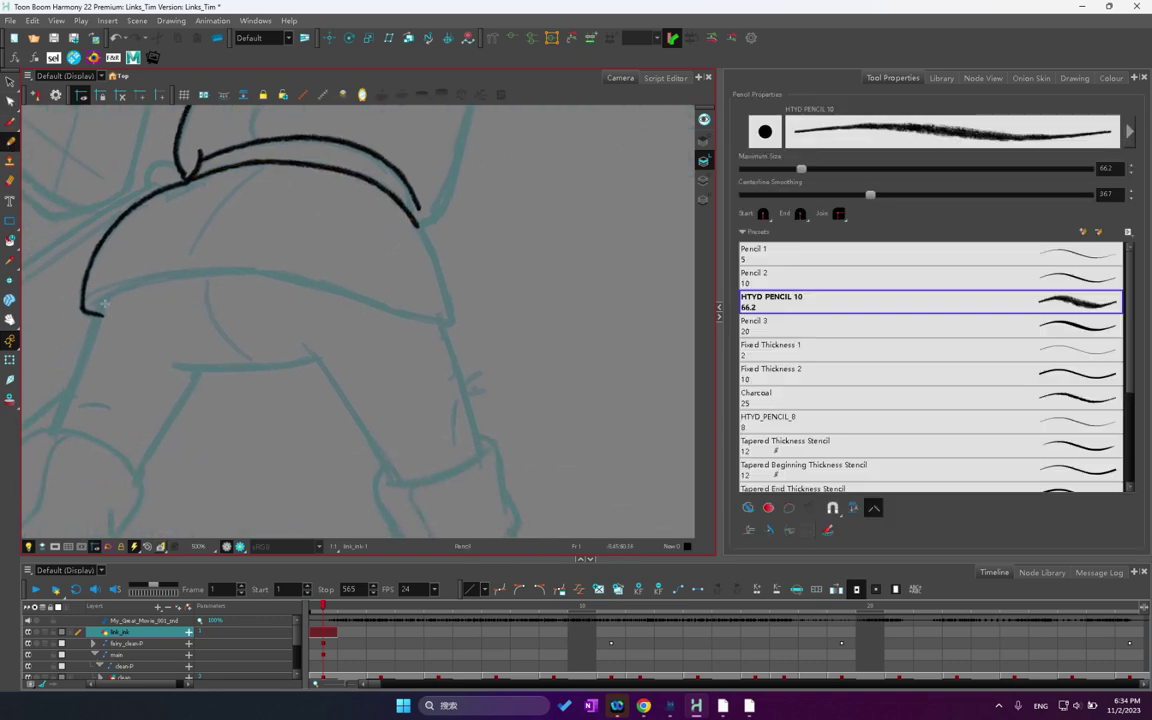
pyautogui.moveTo(91, 303)
pyautogui.mouseDown()
pyautogui.moveTo(225, 268)
pyautogui.moveTo(283, 419)
pyautogui.moveTo(330, 445)
pyautogui.mouseUp()
pyautogui.hotkey('ctrl', 'z')
pyautogui.hotkey('ctrl', 'alt')
pyautogui.moveTo(329, 298); pyautogui.dragTo(331, 234)
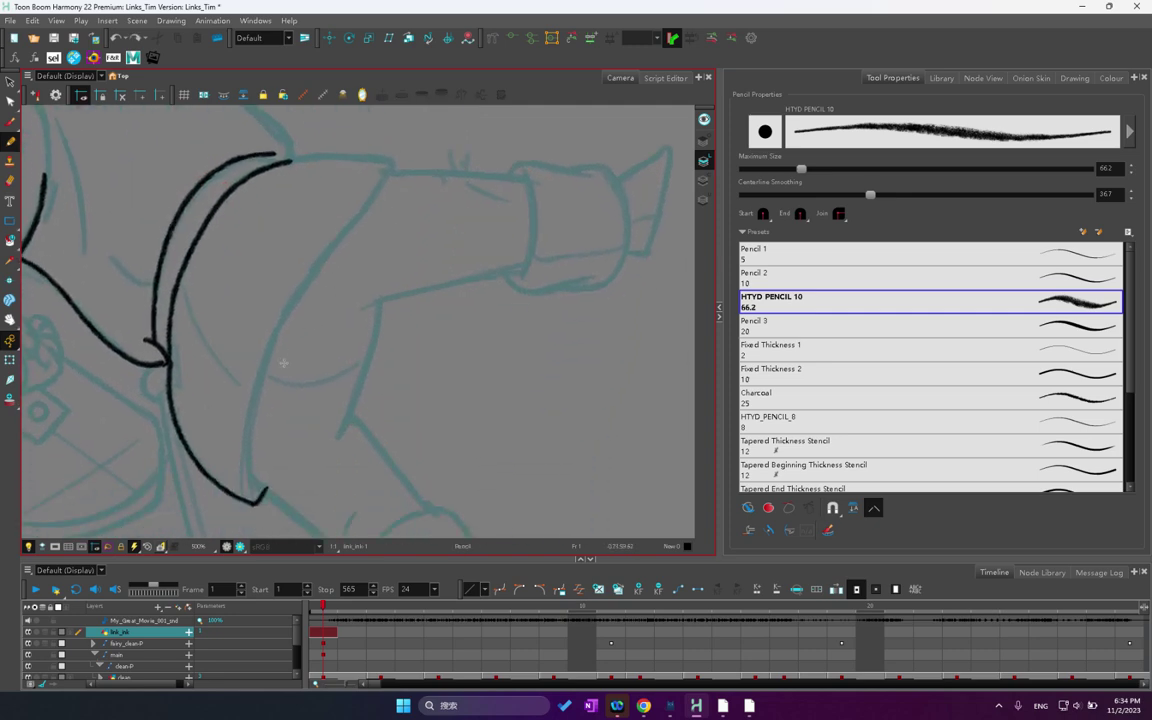
pyautogui.moveTo(253, 486)
pyautogui.mouseDown()
pyautogui.moveTo(253, 400)
pyautogui.moveTo(279, 340)
pyautogui.mouseUp()
pyautogui.hotkey('ctrl', 'z')
pyautogui.moveTo(252, 480)
pyautogui.mouseDown()
pyautogui.moveTo(269, 348)
pyautogui.moveTo(389, 160)
pyautogui.mouseUp()
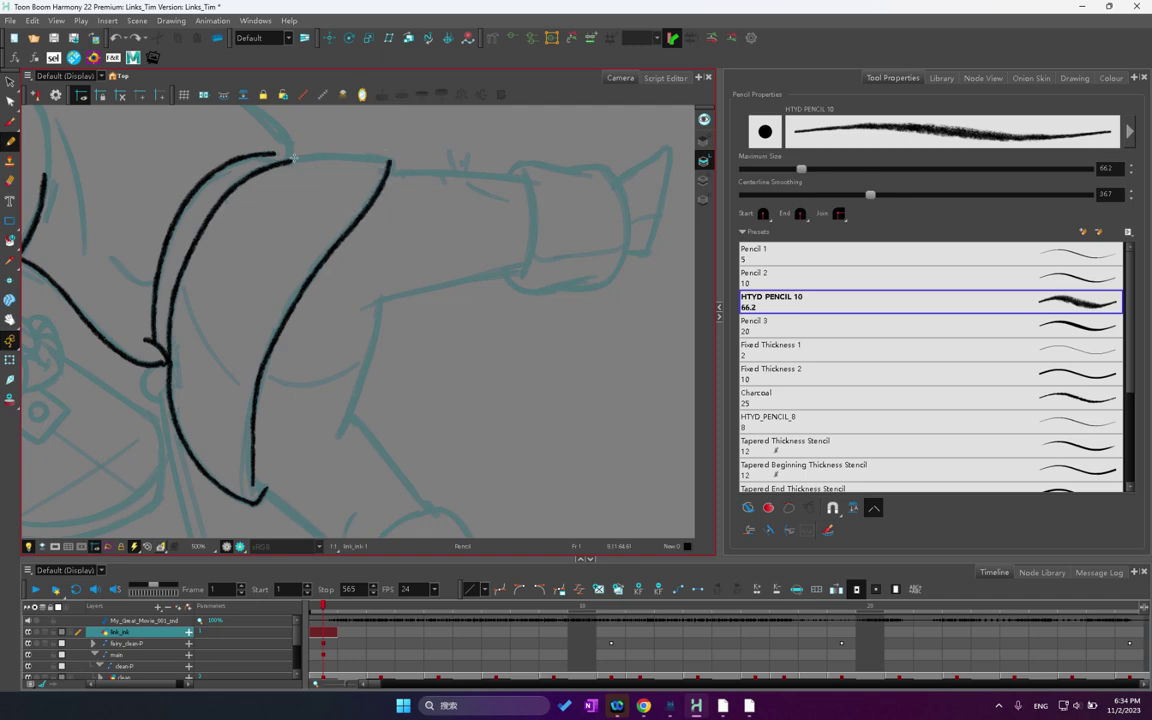
# - Ink the remaining side edge of the tunic skirt from the belt's end to the hem corner
pyautogui.moveTo(306, 155)
pyautogui.mouseDown()
pyautogui.moveTo(337, 159)
pyautogui.moveTo(290, 160)
pyautogui.moveTo(390, 160)
pyautogui.mouseUp()
pyautogui.hotkey('ctrl', 'z')
pyautogui.hotkey('ctrl', 'z')
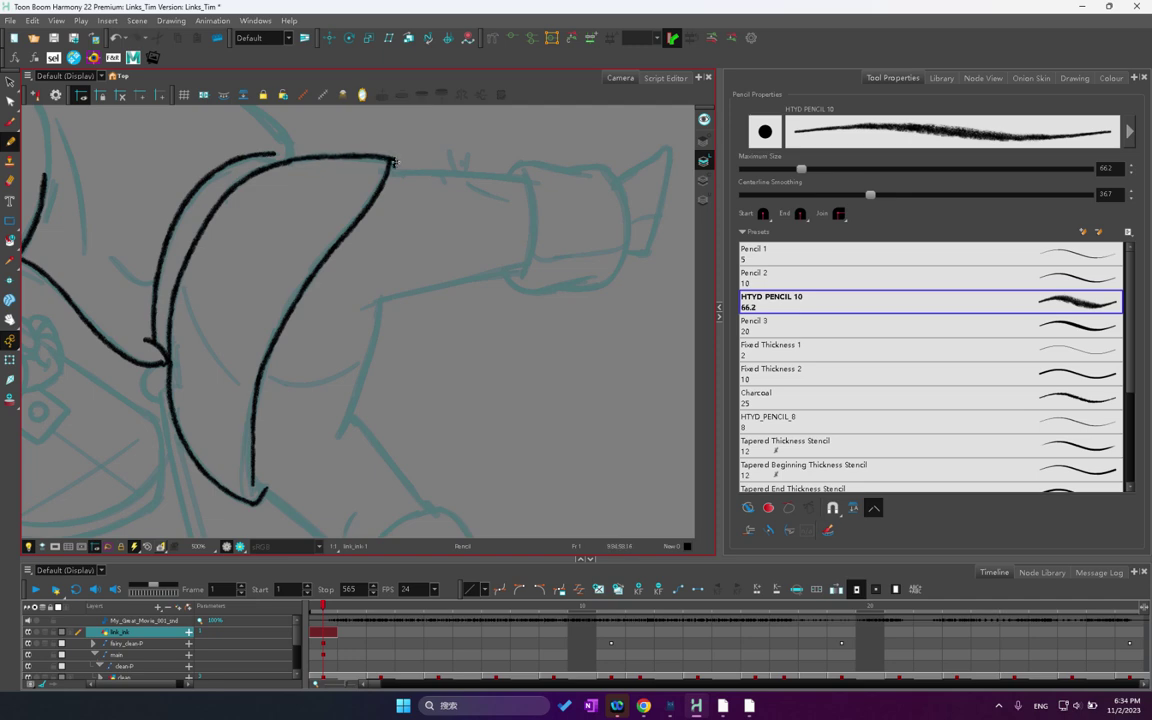
# - Ink the leg's lower edge from the skirt's hem corner diagonally down to the boot with the Pencil tool
pyautogui.moveTo(274, 436)
pyautogui.mouseDown()
pyautogui.moveTo(278, 350)
pyautogui.moveTo(275, 392)
pyautogui.moveTo(237, 350)
pyautogui.moveTo(302, 396)
pyautogui.mouseUp()
pyautogui.press('2')
pyautogui.press('2')
pyautogui.hotkey('ctrl', 'z')
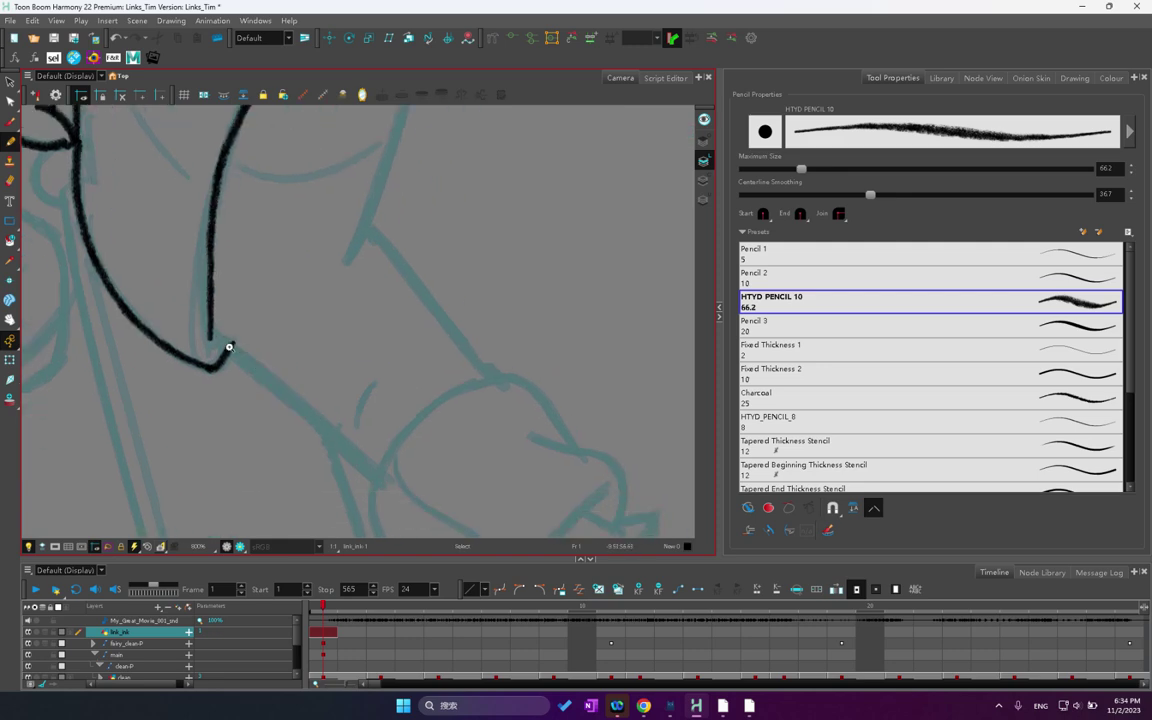
pyautogui.moveTo(212, 326); pyautogui.dragTo(278, 386)
pyautogui.hotkey('ctrl', 'z')
pyautogui.moveTo(214, 331)
pyautogui.mouseDown()
pyautogui.moveTo(238, 336)
pyautogui.moveTo(313, 402)
pyautogui.mouseUp()
pyautogui.hotkey('ctrl', 'z')
pyautogui.moveTo(213, 337)
pyautogui.mouseDown()
pyautogui.moveTo(316, 409)
pyautogui.moveTo(373, 468)
pyautogui.mouseUp()
# - Ink the lower leg's opposite edge and the curved line rising from the knee to the extended leg
pyautogui.moveTo(358, 304); pyautogui.dragTo(305, 342)
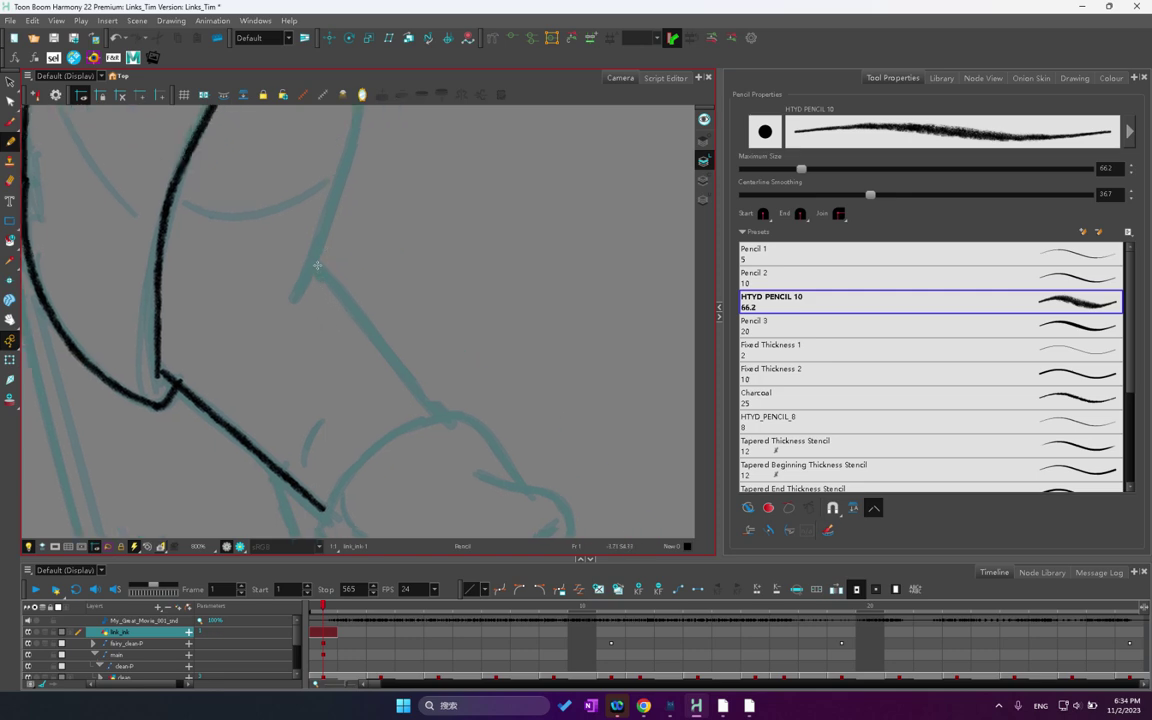
pyautogui.moveTo(317, 265); pyautogui.dragTo(430, 408)
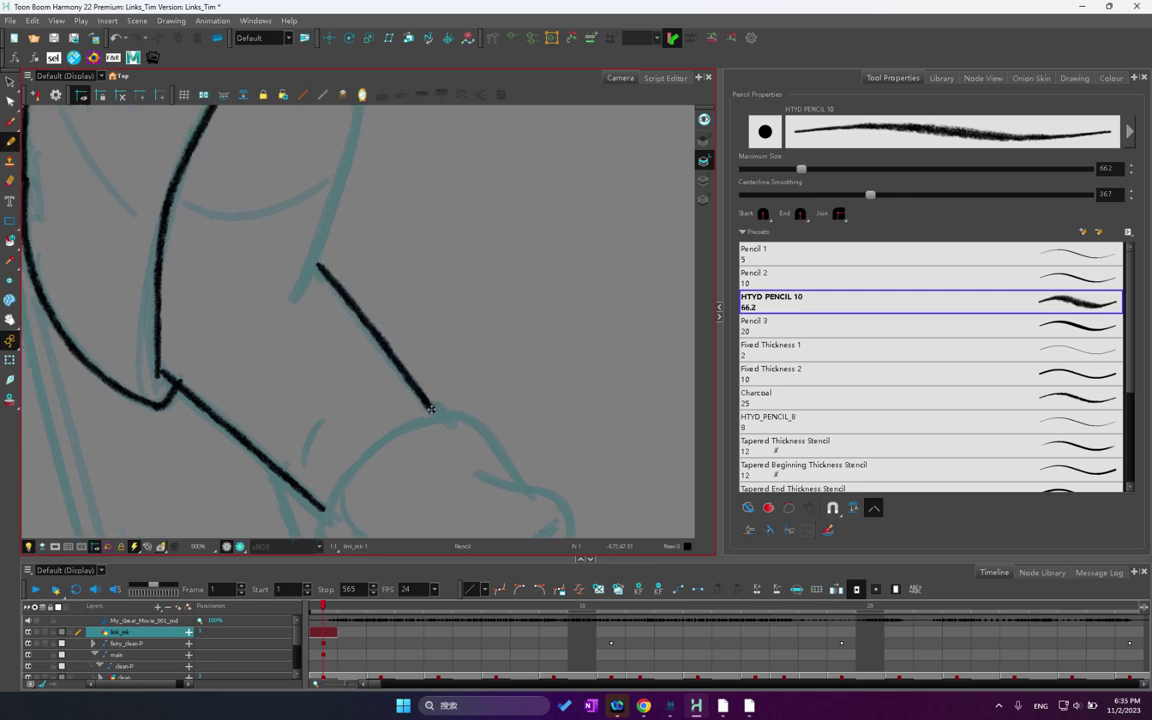
pyautogui.moveTo(324, 260)
pyautogui.mouseDown()
pyautogui.moveTo(262, 420)
pyautogui.moveTo(327, 226)
pyautogui.moveTo(272, 398)
pyautogui.moveTo(298, 342)
pyautogui.mouseUp()
pyautogui.hotkey('ctrl', 'z')
pyautogui.hotkey('ctrl', 'z')
pyautogui.hotkey('ctrl', 'z')
pyautogui.moveTo(258, 427); pyautogui.dragTo(327, 208)
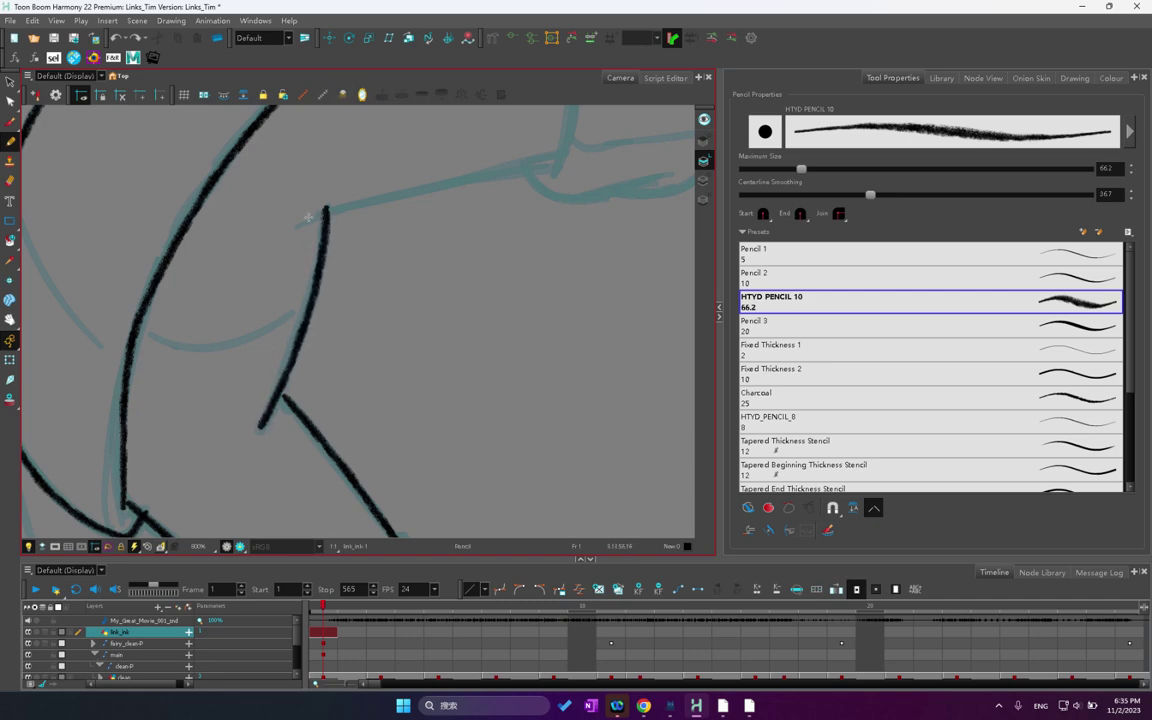
# - Ink the short curved fold between the skirt edge and the knee
pyautogui.moveTo(182, 346); pyautogui.dragTo(241, 346)
pyautogui.hotkey('ctrl', 'z')
pyautogui.hotkey('ctrl', 'z')
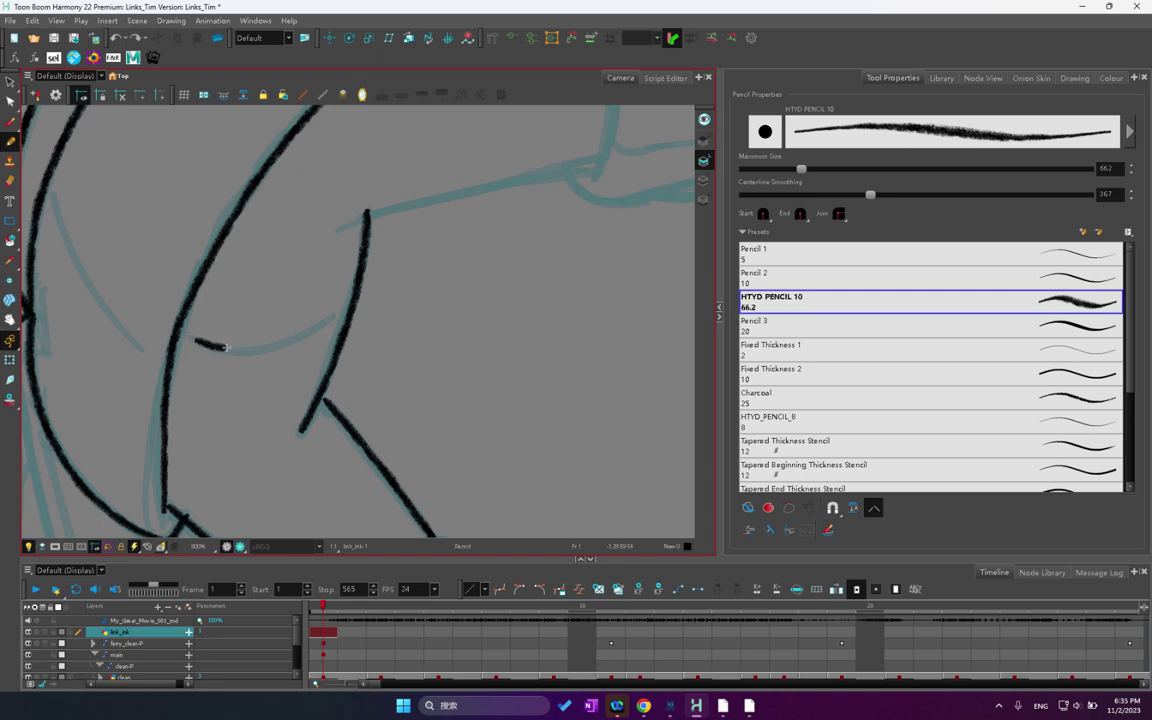
pyautogui.moveTo(226, 347); pyautogui.dragTo(334, 316)
# - Ink the lower edge of the extended leg from the knee curve to the boot cuff
pyautogui.moveTo(391, 202)
pyautogui.mouseDown()
pyautogui.moveTo(250, 237)
pyautogui.moveTo(181, 270)
pyautogui.moveTo(258, 249)
pyautogui.mouseUp()
pyautogui.hotkey('ctrl', 'z')
pyautogui.moveTo(141, 288)
pyautogui.mouseDown()
pyautogui.moveTo(168, 262)
pyautogui.moveTo(257, 244)
pyautogui.mouseUp()
pyautogui.hotkey('ctrl', 'z')
pyautogui.moveTo(147, 290)
pyautogui.mouseDown()
pyautogui.moveTo(168, 268)
pyautogui.moveTo(206, 259)
pyautogui.moveTo(383, 237)
pyautogui.moveTo(336, 257)
pyautogui.moveTo(338, 291)
pyautogui.moveTo(347, 285)
pyautogui.mouseUp()
# - Bend the extended leg's inked lower edge closer to the sketch with the Contour Editor
pyautogui.click(11, 102)
pyautogui.click(331, 299)
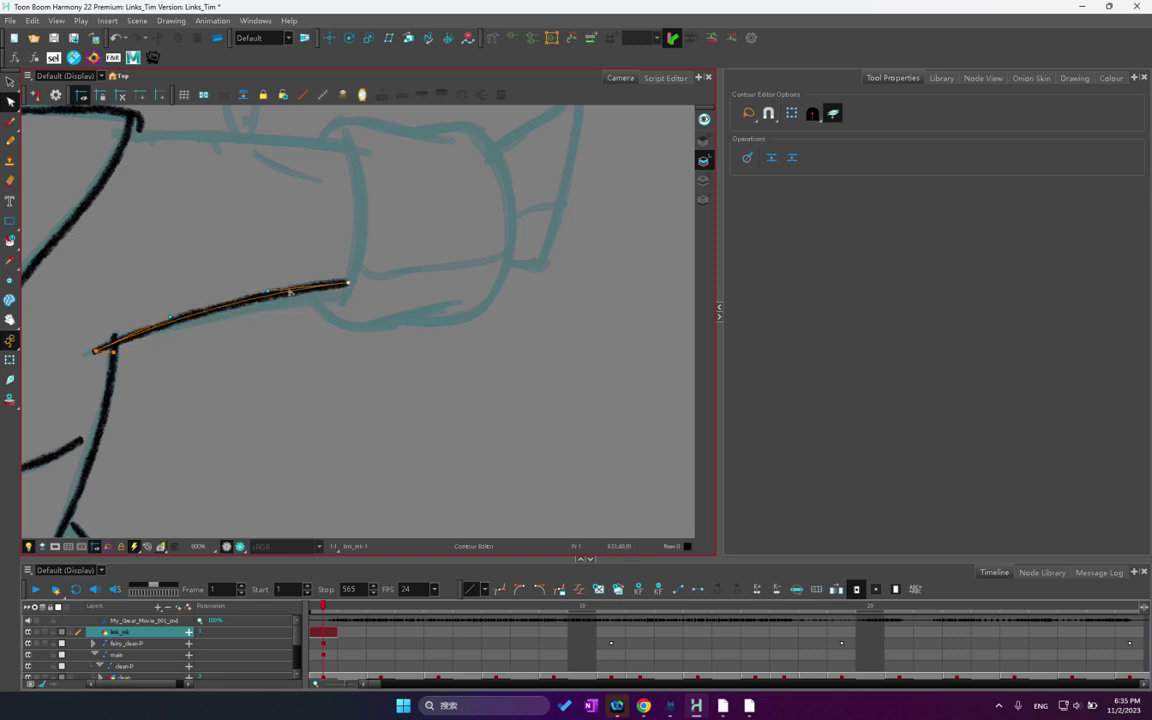
pyautogui.moveTo(172, 318); pyautogui.dragTo(176, 324)
pyautogui.click(188, 292)
# - Ink the short crease on the extended leg near the cuff with the Pencil tool
pyautogui.moveTo(231, 178); pyautogui.dragTo(96, 254)
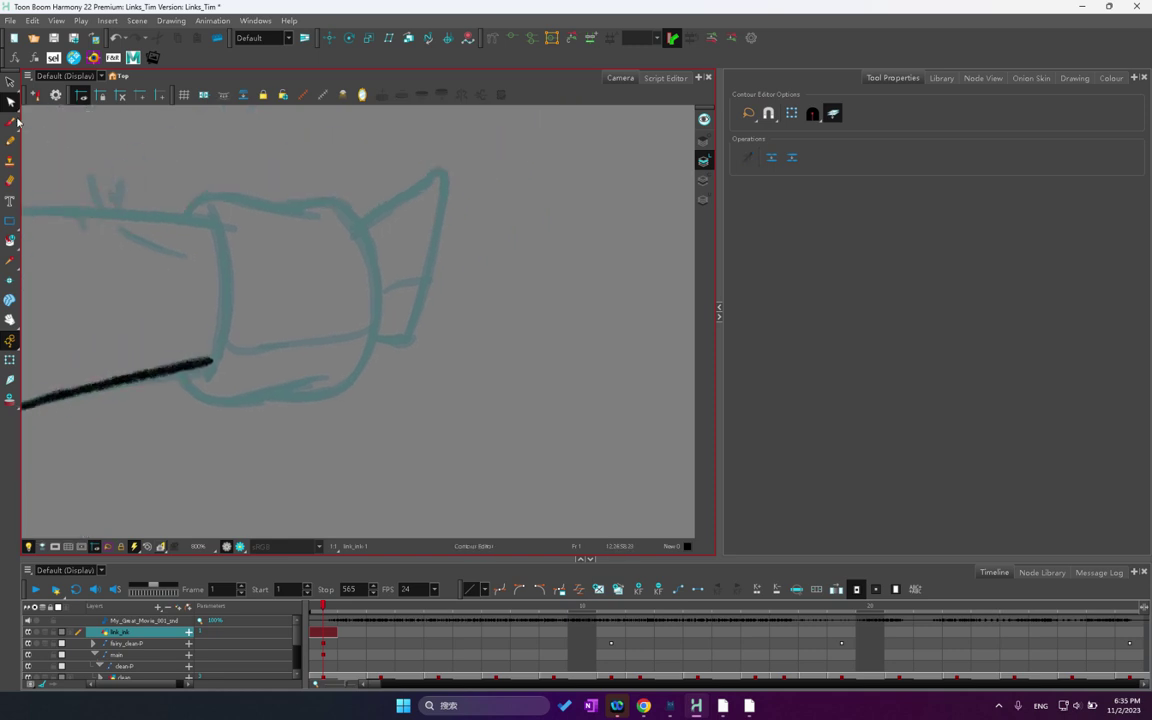
pyautogui.click(11, 121)
pyautogui.hotkey('alt', 'x')
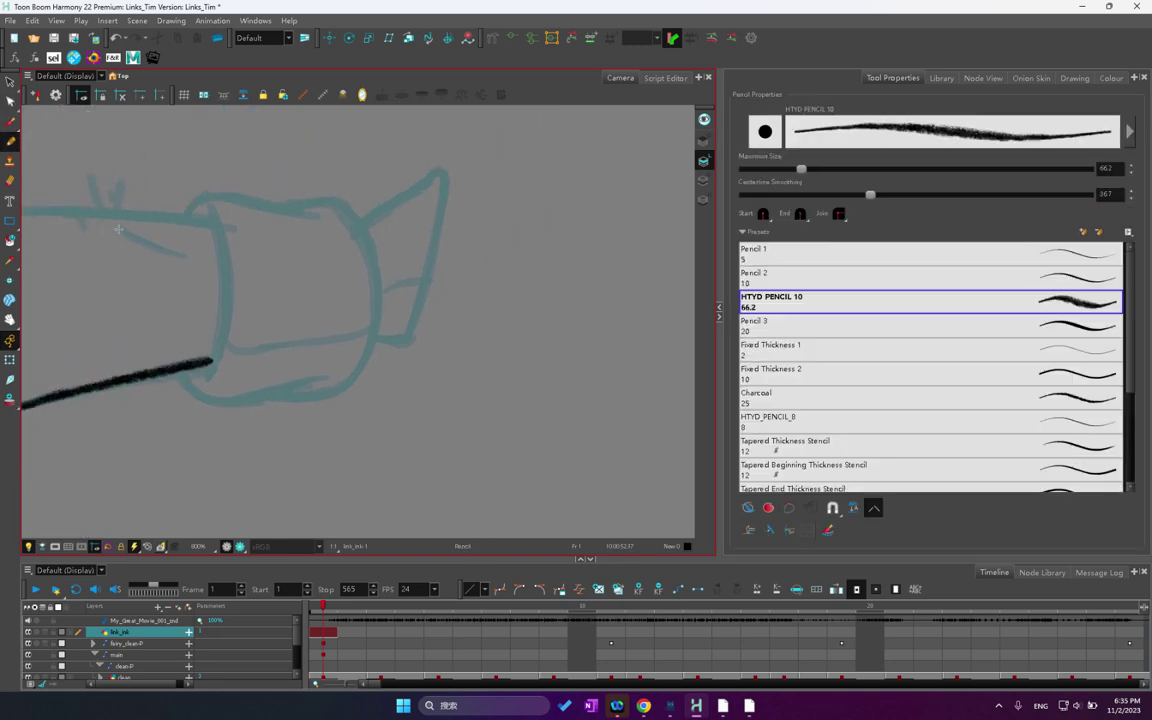
pyautogui.moveTo(120, 228); pyautogui.dragTo(185, 256)
pyautogui.hotkey('ctrl', 'z')
pyautogui.moveTo(119, 228); pyautogui.dragTo(146, 243)
# - Ink the cuff's curved inner edge across the extended leg and save the scene
pyautogui.moveTo(212, 209)
pyautogui.mouseDown()
pyautogui.moveTo(244, 179)
pyautogui.moveTo(249, 214)
pyautogui.mouseUp()
pyautogui.hotkey('ctrl', 'z')
pyautogui.moveTo(236, 148)
pyautogui.mouseDown()
pyautogui.moveTo(246, 258)
pyautogui.moveTo(232, 318)
pyautogui.moveTo(252, 244)
pyautogui.moveTo(232, 148)
pyautogui.mouseUp()
pyautogui.hotkey('ctrl', 'z')
pyautogui.hotkey('ctrl', 's')
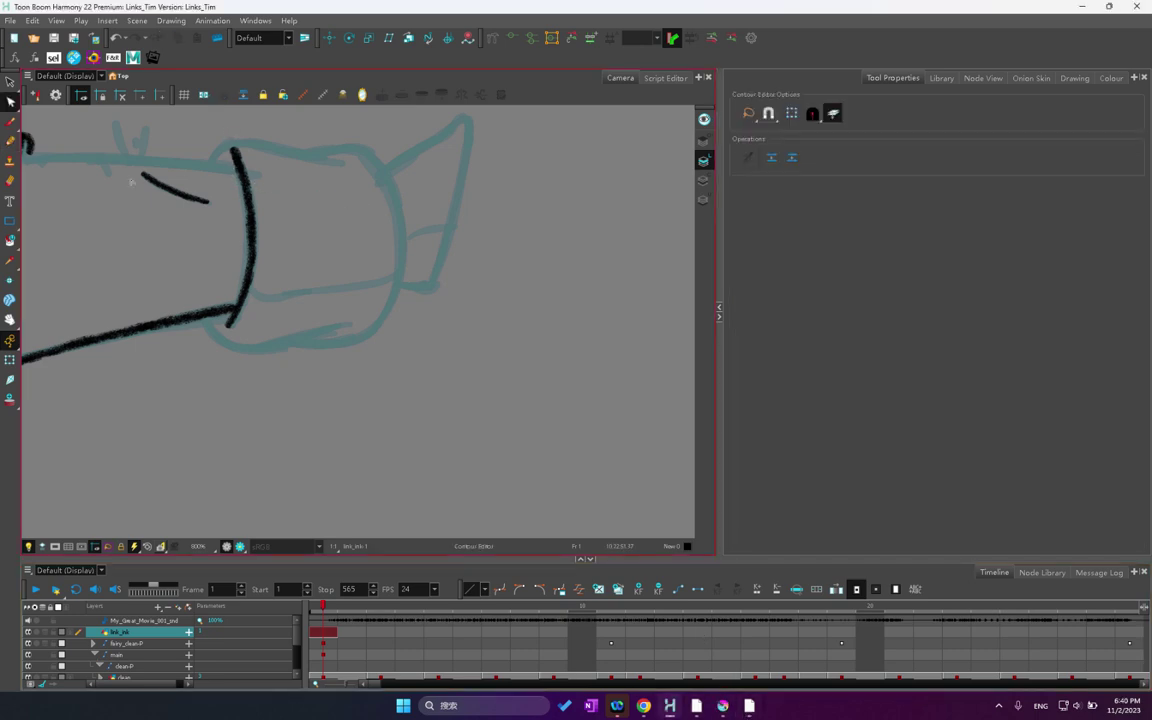
# - Ink the top folds and the curved outer edge of the boot cuff
pyautogui.click(8, 140)
pyautogui.moveTo(210, 165)
pyautogui.mouseDown()
pyautogui.moveTo(221, 204)
pyautogui.moveTo(250, 183)
pyautogui.moveTo(336, 201)
pyautogui.moveTo(367, 198)
pyautogui.moveTo(325, 192)
pyautogui.moveTo(376, 187)
pyautogui.moveTo(404, 232)
pyautogui.mouseUp()
pyautogui.hotkey('ctrl', 'z')
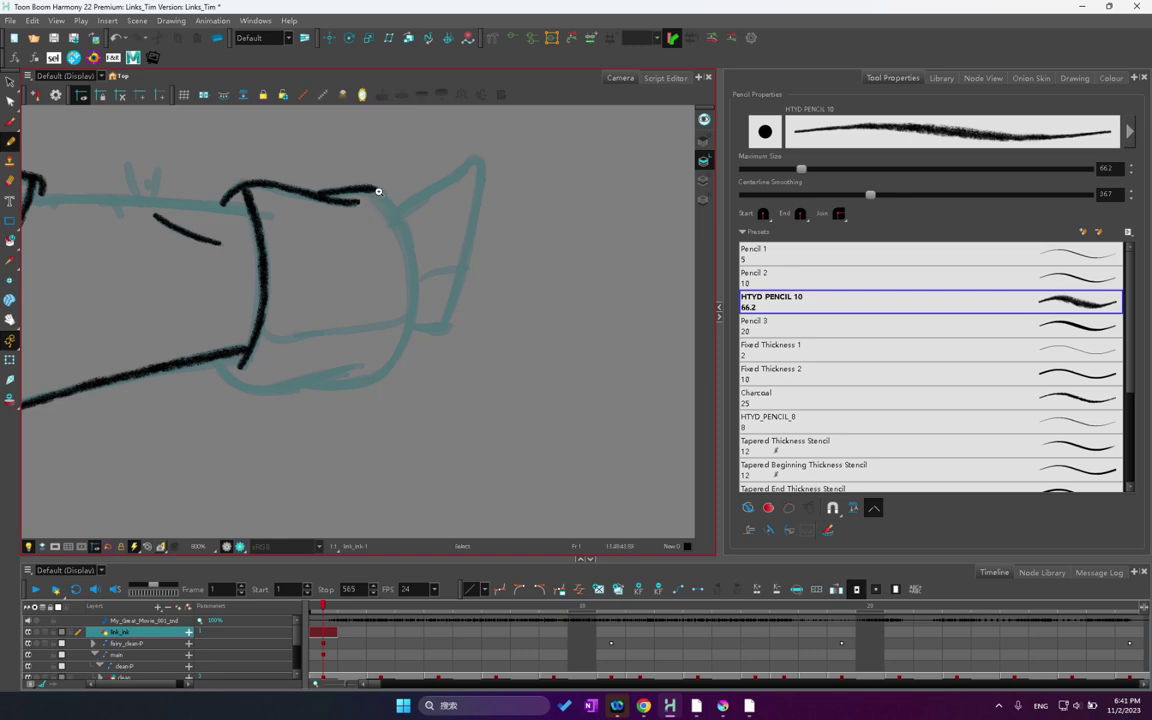
pyautogui.moveTo(375, 188)
pyautogui.mouseDown()
pyautogui.moveTo(413, 265)
pyautogui.moveTo(402, 342)
pyautogui.moveTo(378, 375)
pyautogui.moveTo(324, 385)
pyautogui.mouseUp()
pyautogui.hotkey('ctrl', 'z')
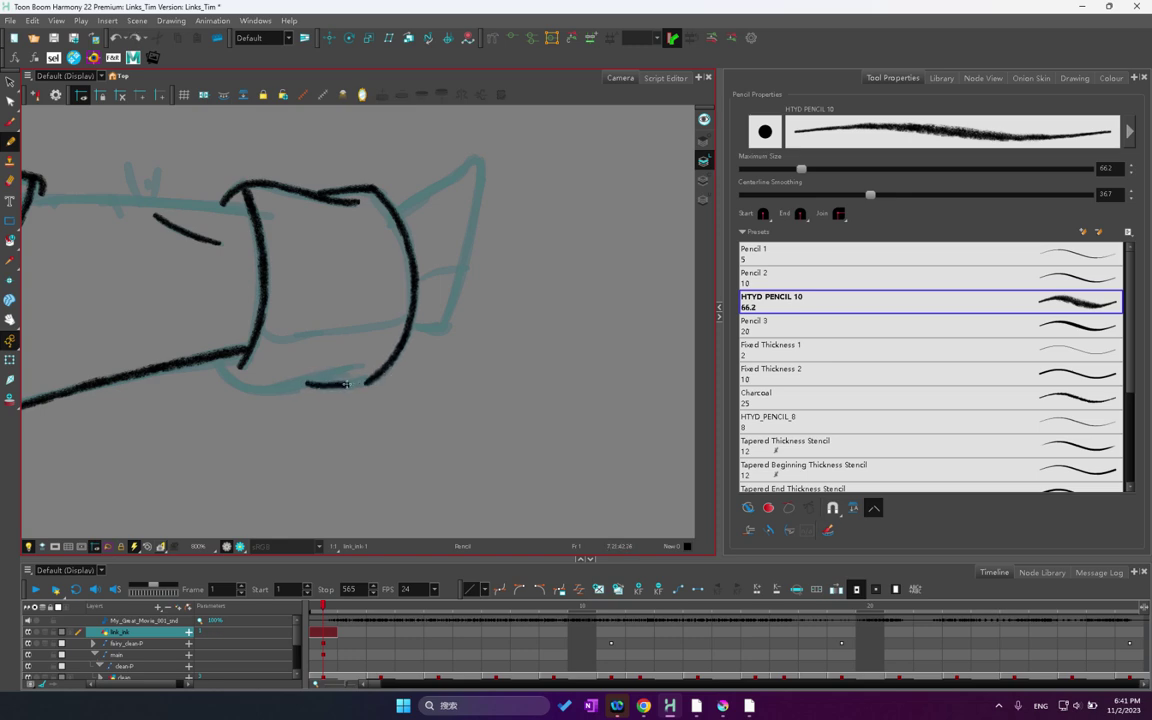
# - Ink the outline of the pointed foot shape extending beyond the cuff
pyautogui.moveTo(418, 185)
pyautogui.mouseDown()
pyautogui.moveTo(361, 259)
pyautogui.moveTo(436, 207)
pyautogui.moveTo(381, 245)
pyautogui.mouseUp()
pyautogui.hotkey('ctrl', 'z')
pyautogui.hotkey('ctrl', 'z')
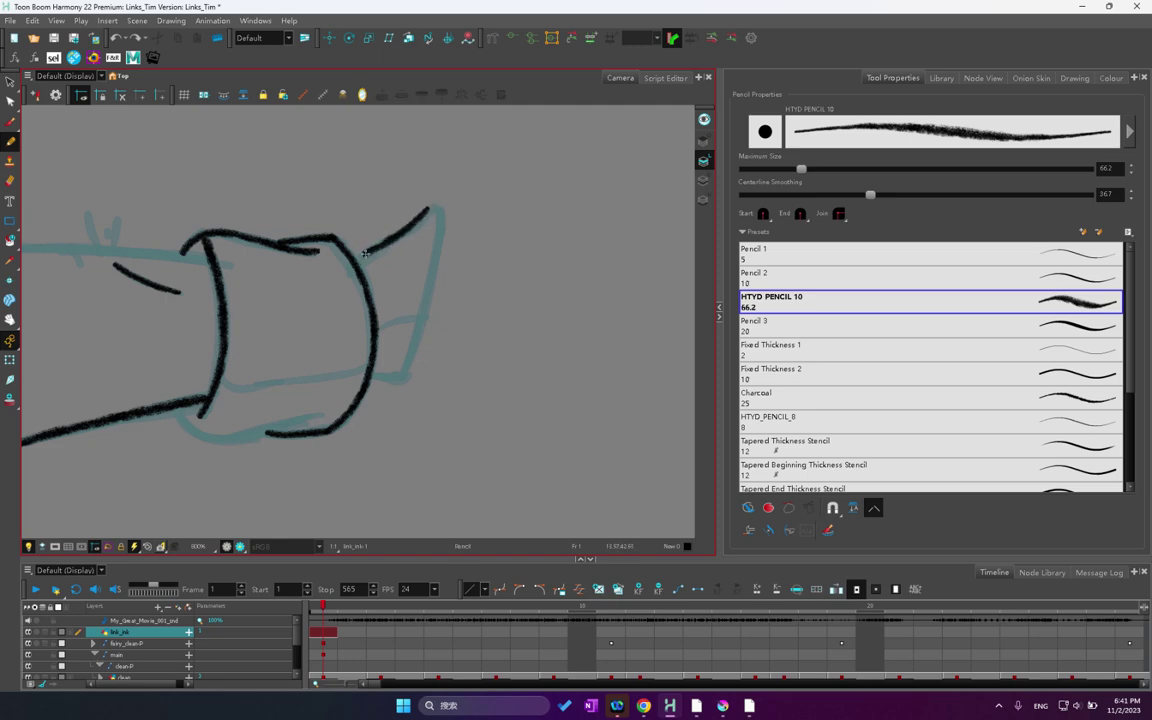
pyautogui.moveTo(425, 208)
pyautogui.mouseDown()
pyautogui.moveTo(440, 216)
pyautogui.moveTo(438, 242)
pyautogui.mouseUp()
pyautogui.moveTo(428, 286); pyautogui.dragTo(402, 376)
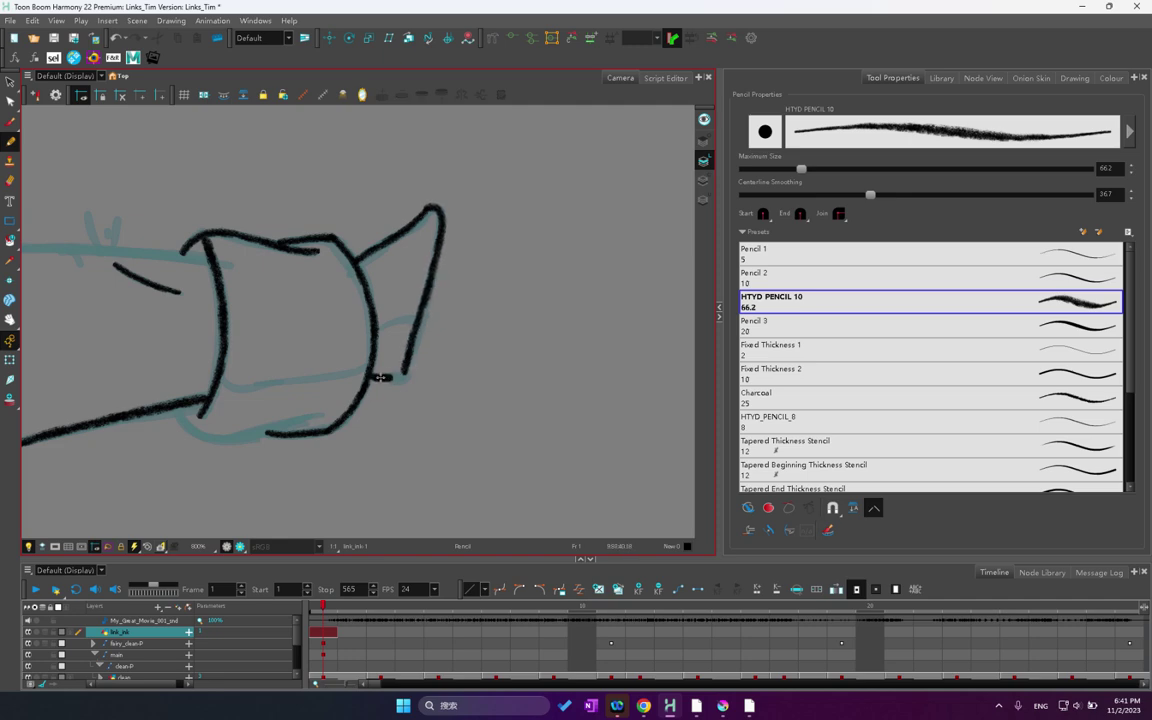
# - Ink the cuff's bottom fold and pull back the end of the leg line meeting it with the Contour Editor
pyautogui.moveTo(341, 331); pyautogui.dragTo(467, 207)
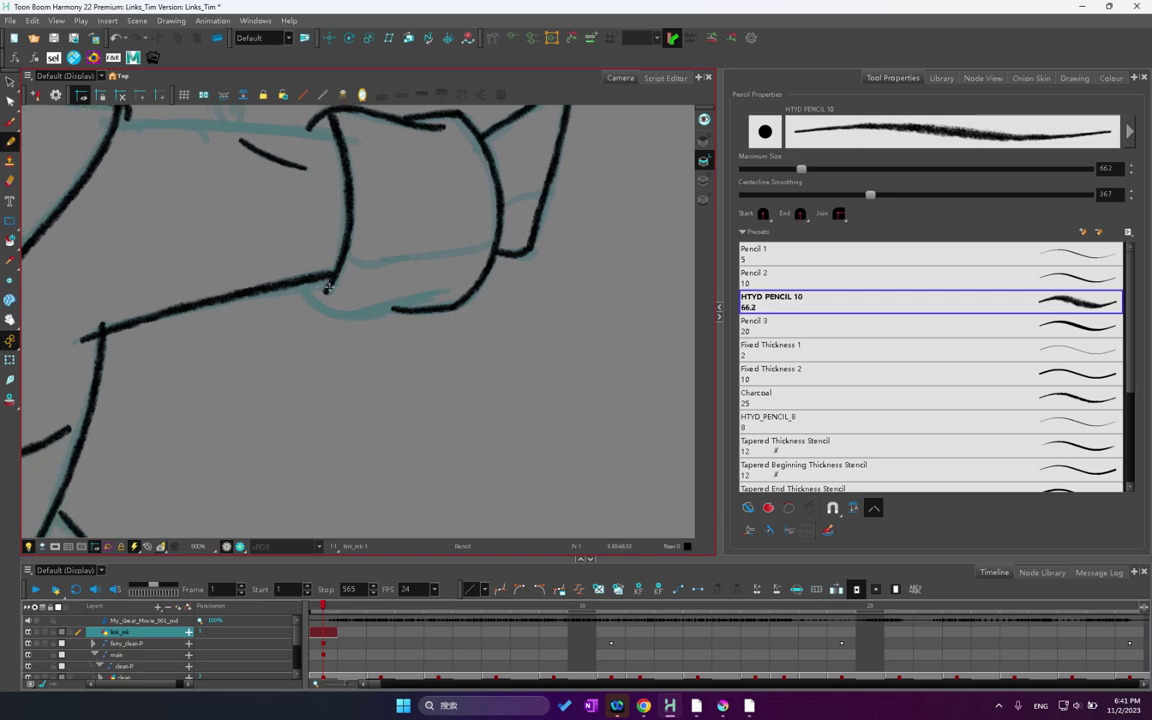
pyautogui.moveTo(300, 283)
pyautogui.mouseDown()
pyautogui.moveTo(318, 308)
pyautogui.moveTo(350, 314)
pyautogui.moveTo(453, 289)
pyautogui.mouseUp()
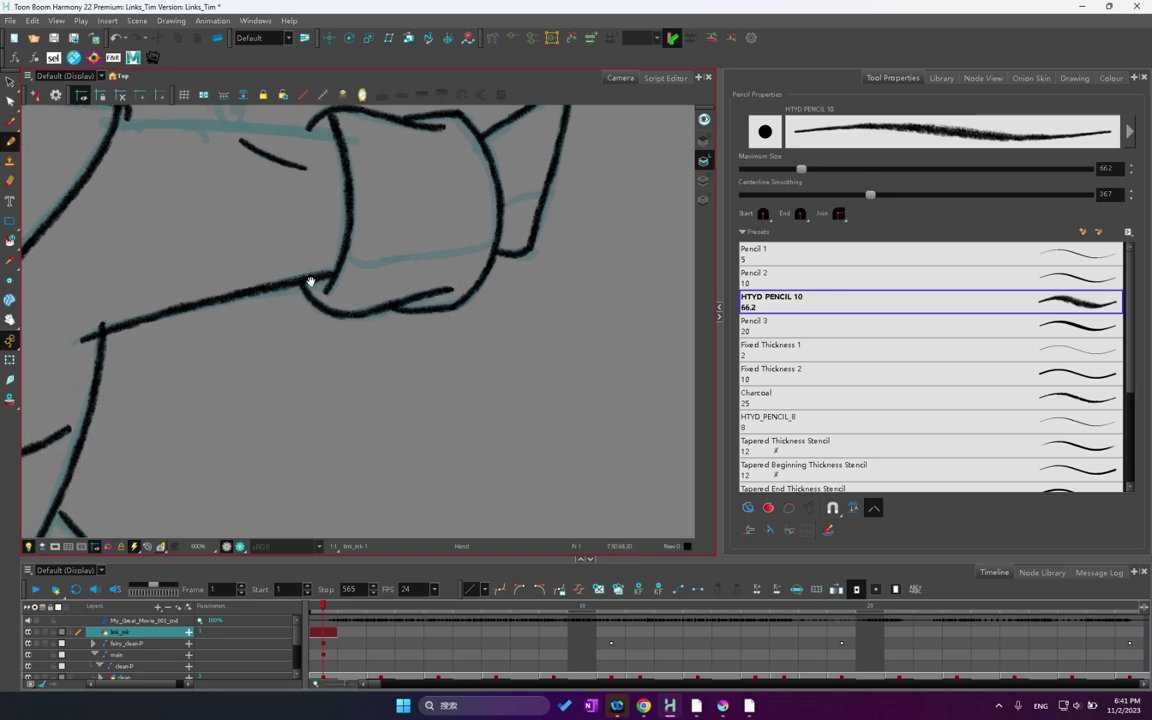
pyautogui.moveTo(310, 282)
pyautogui.mouseDown()
pyautogui.moveTo(424, 185)
pyautogui.moveTo(531, 177)
pyautogui.mouseUp()
pyautogui.hotkey('alt', 'q')
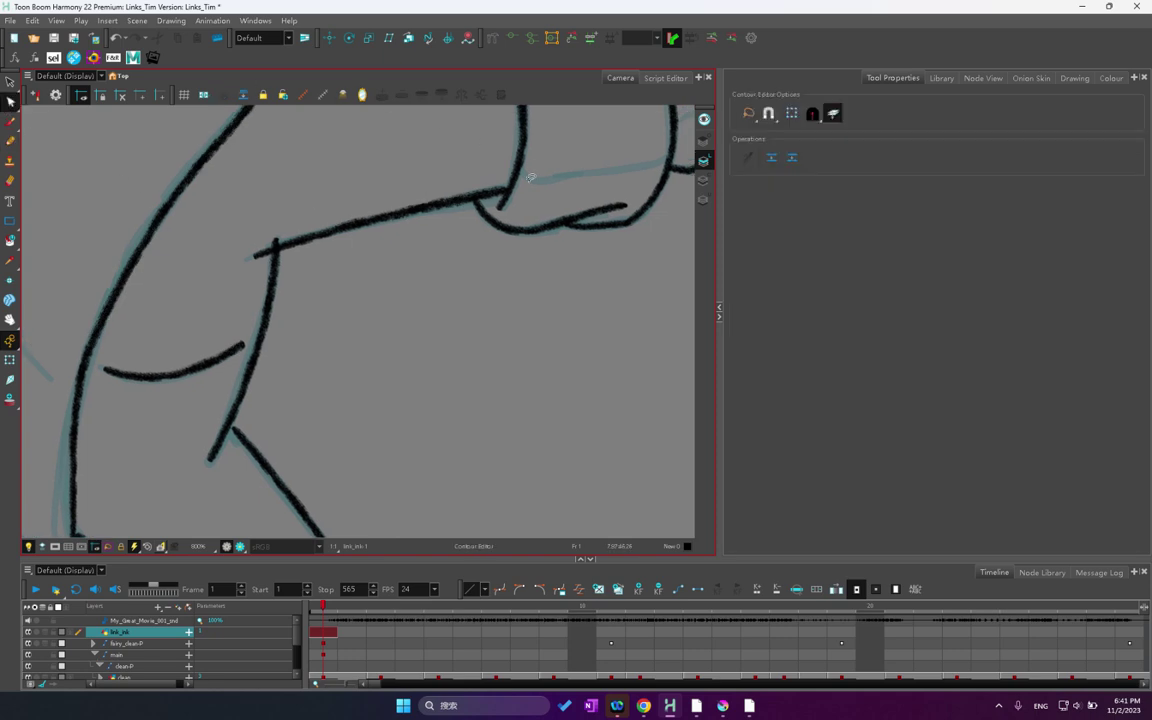
pyautogui.click(501, 193)
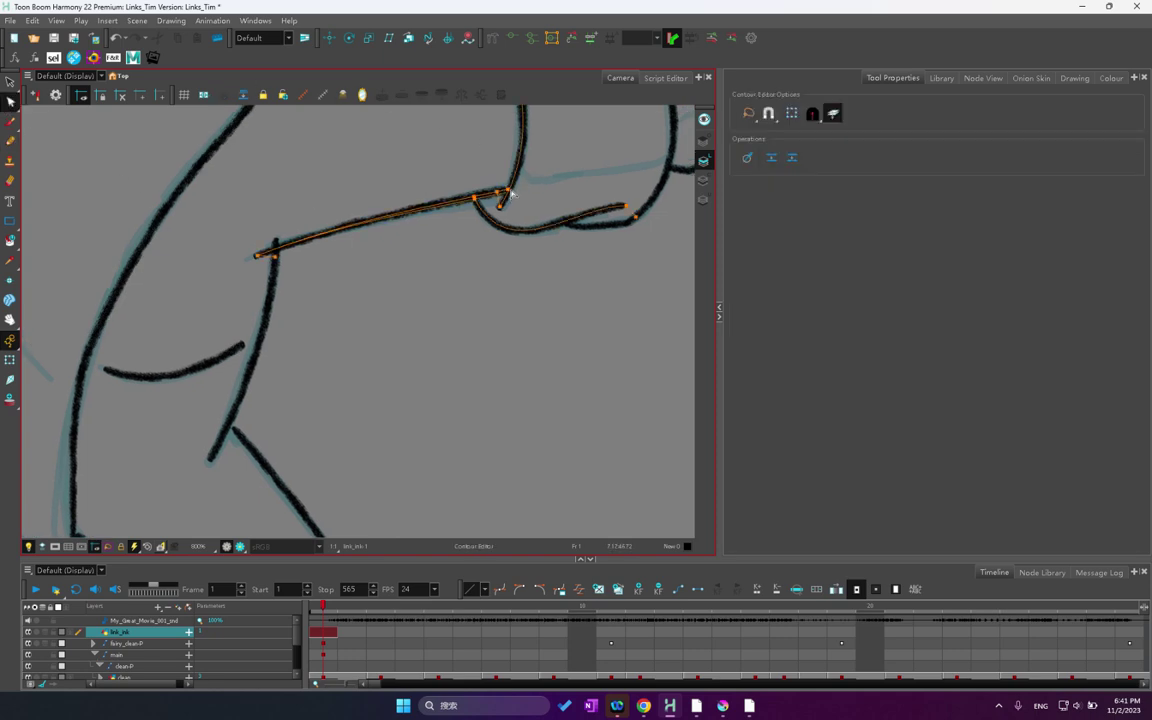
pyautogui.moveTo(510, 192); pyautogui.dragTo(491, 198)
pyautogui.click(413, 259)
# - Ink the curled fingers of the fist beside the rounded sleeve with the Pencil tool
pyautogui.scroll(-2, 316, 318)
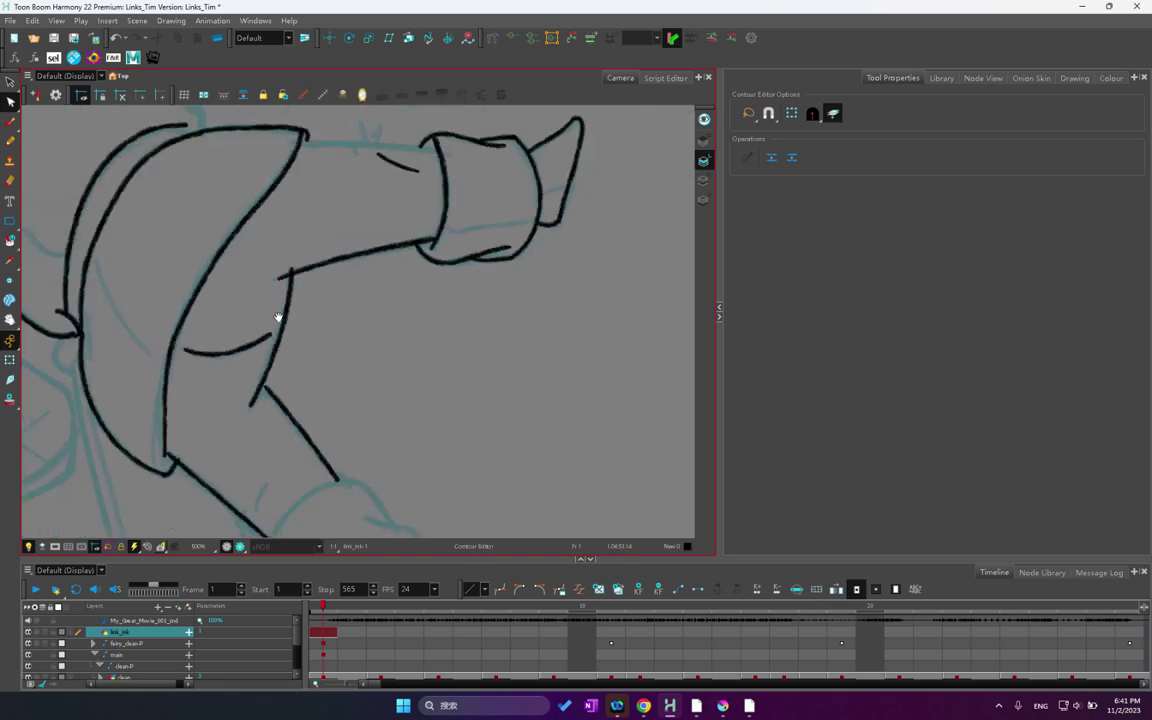
pyautogui.moveTo(278, 317); pyautogui.dragTo(445, 233)
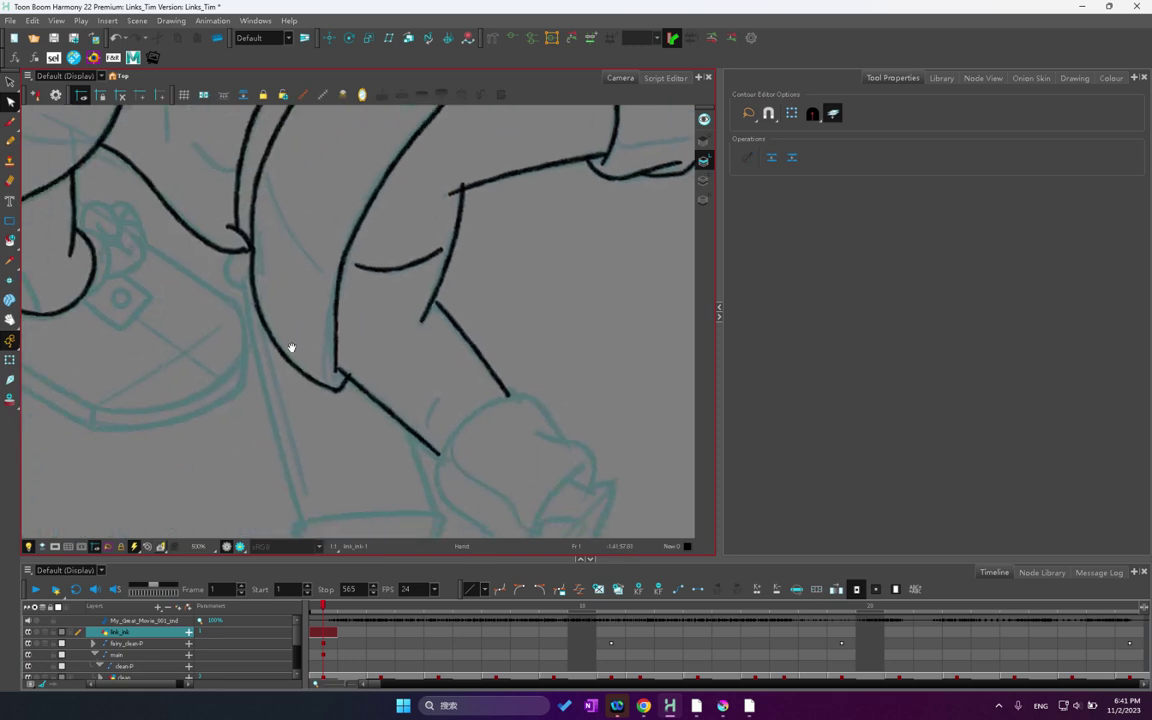
pyautogui.moveTo(198, 345); pyautogui.dragTo(375, 296)
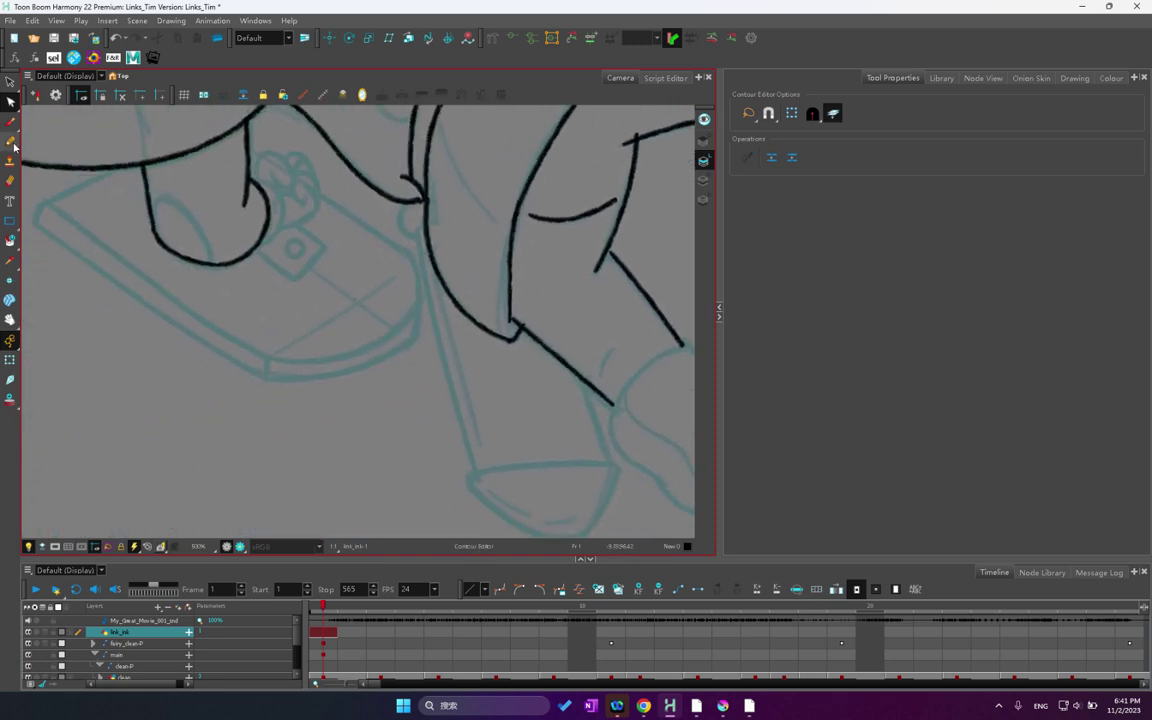
pyautogui.click(10, 141)
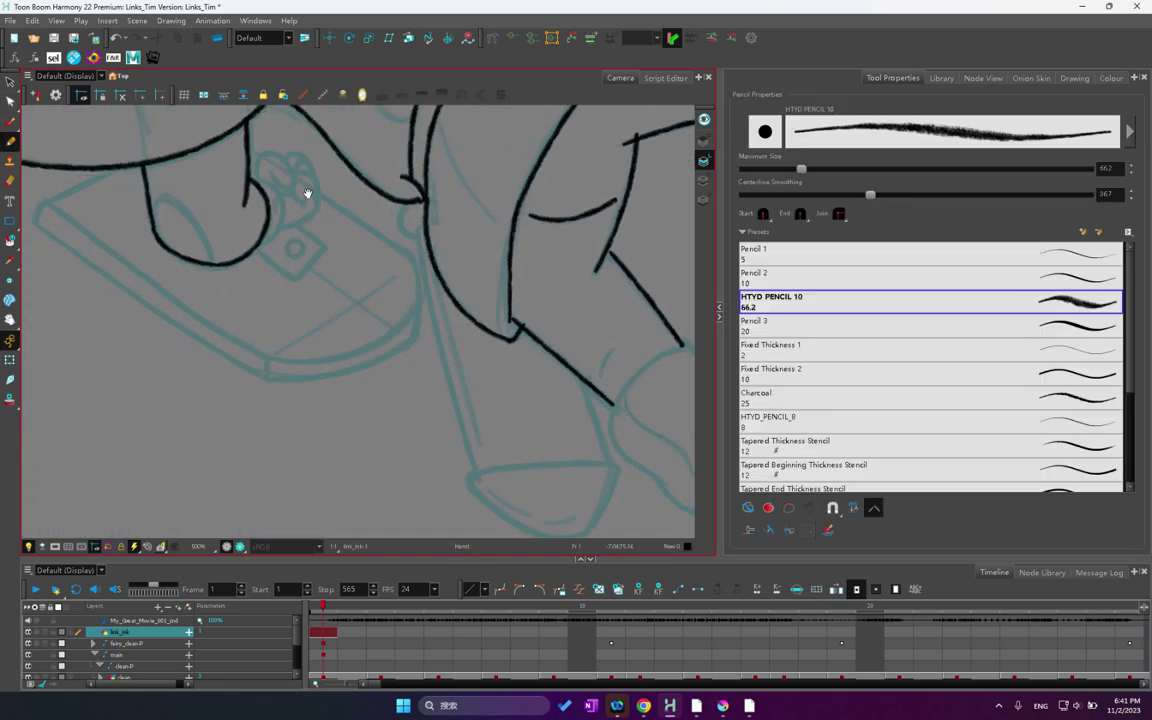
pyautogui.scroll(2, 304, 188)
pyautogui.scroll(2, 290, 226)
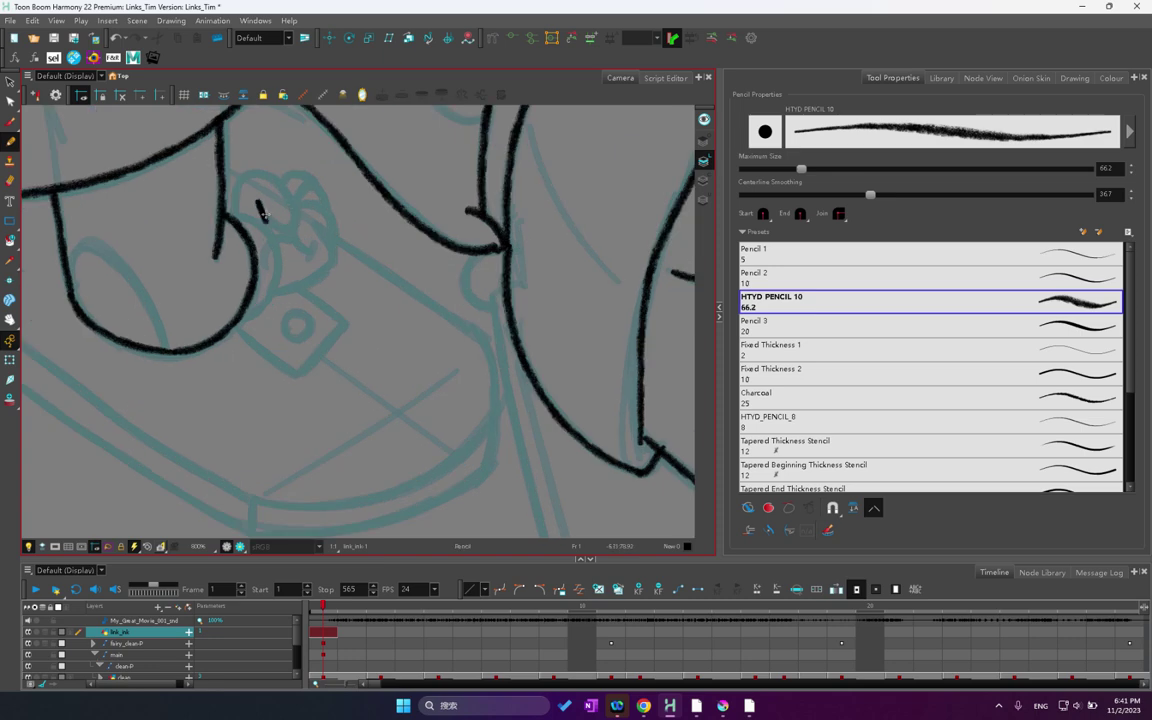
pyautogui.moveTo(257, 200)
pyautogui.mouseDown()
pyautogui.moveTo(281, 228)
pyautogui.moveTo(235, 196)
pyautogui.moveTo(284, 188)
pyautogui.moveTo(292, 219)
pyautogui.mouseUp()
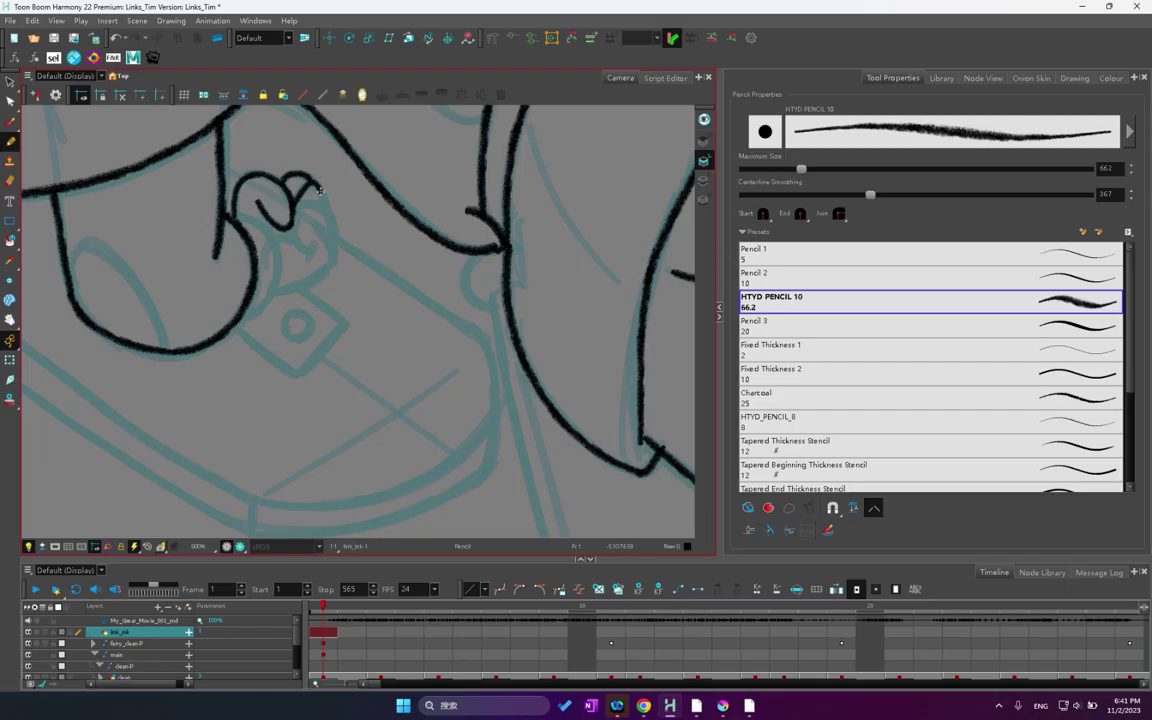
pyautogui.moveTo(295, 211)
pyautogui.mouseDown()
pyautogui.moveTo(315, 203)
pyautogui.moveTo(322, 234)
pyautogui.moveTo(301, 198)
pyautogui.moveTo(325, 208)
pyautogui.moveTo(333, 250)
pyautogui.mouseUp()
pyautogui.hotkey('ctrl', 'z')
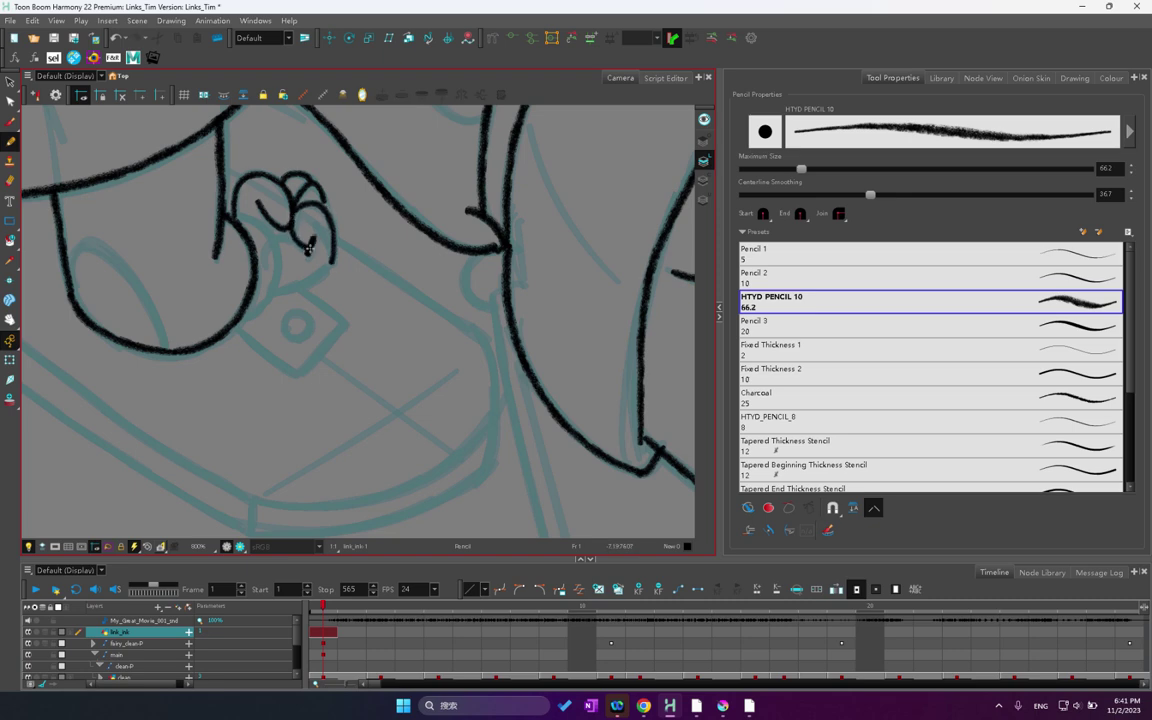
# - Ink the rest of the fist's outline and the wrist band between the hand and sleeve
pyautogui.moveTo(309, 249); pyautogui.dragTo(271, 244)
pyautogui.moveTo(241, 314)
pyautogui.mouseDown()
pyautogui.moveTo(268, 256)
pyautogui.moveTo(290, 286)
pyautogui.mouseUp()
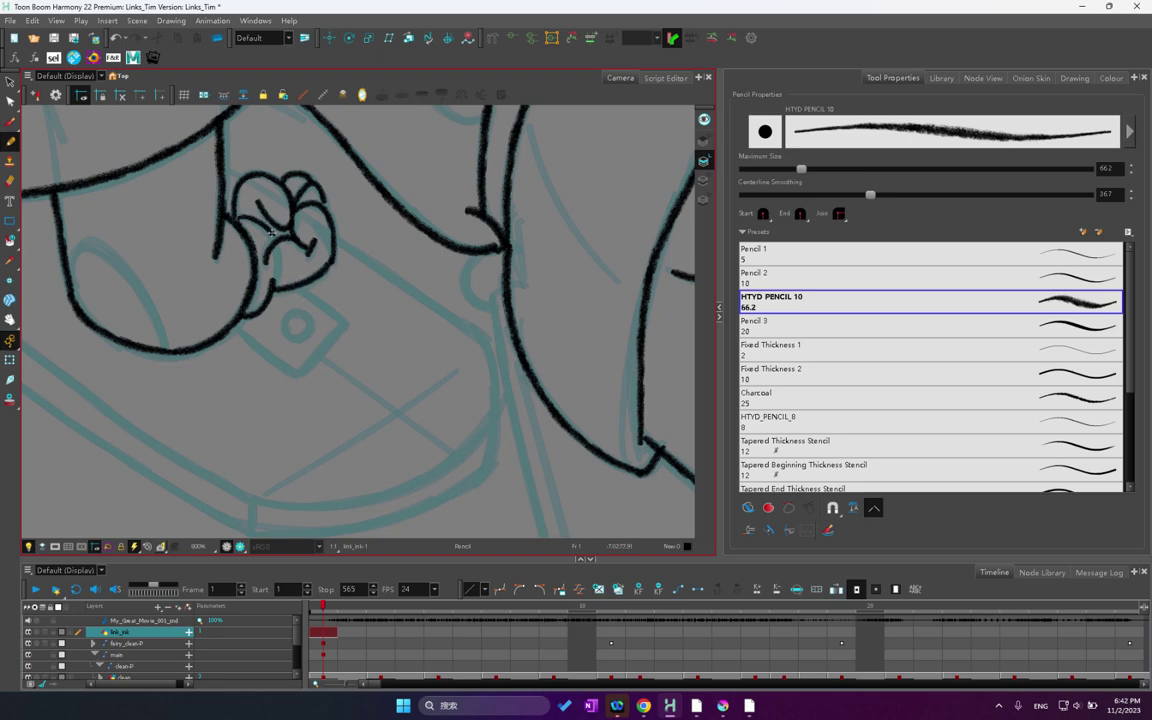
pyautogui.moveTo(277, 259); pyautogui.dragTo(275, 285)
pyautogui.moveTo(267, 241); pyautogui.dragTo(271, 282)
# - Resize the wrist band's lower stroke slightly with the Select tool so it meets the adjoining line
pyautogui.click(10, 82)
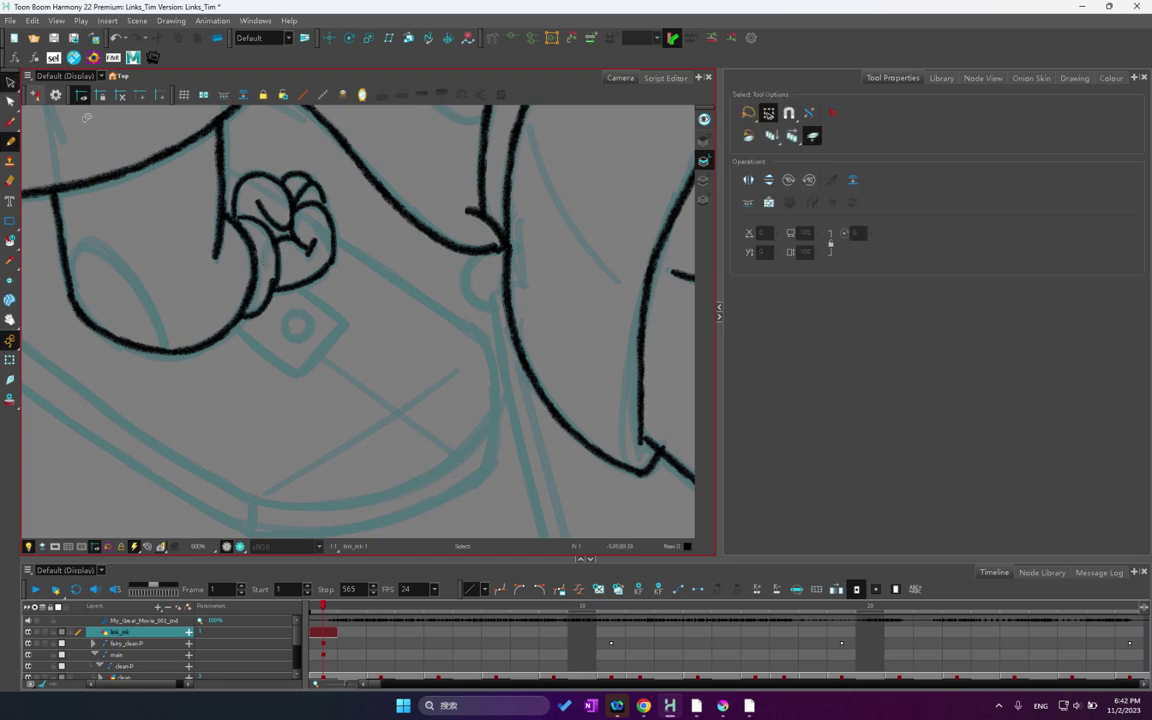
pyautogui.click(270, 293)
pyautogui.moveTo(280, 282); pyautogui.dragTo(281, 277)
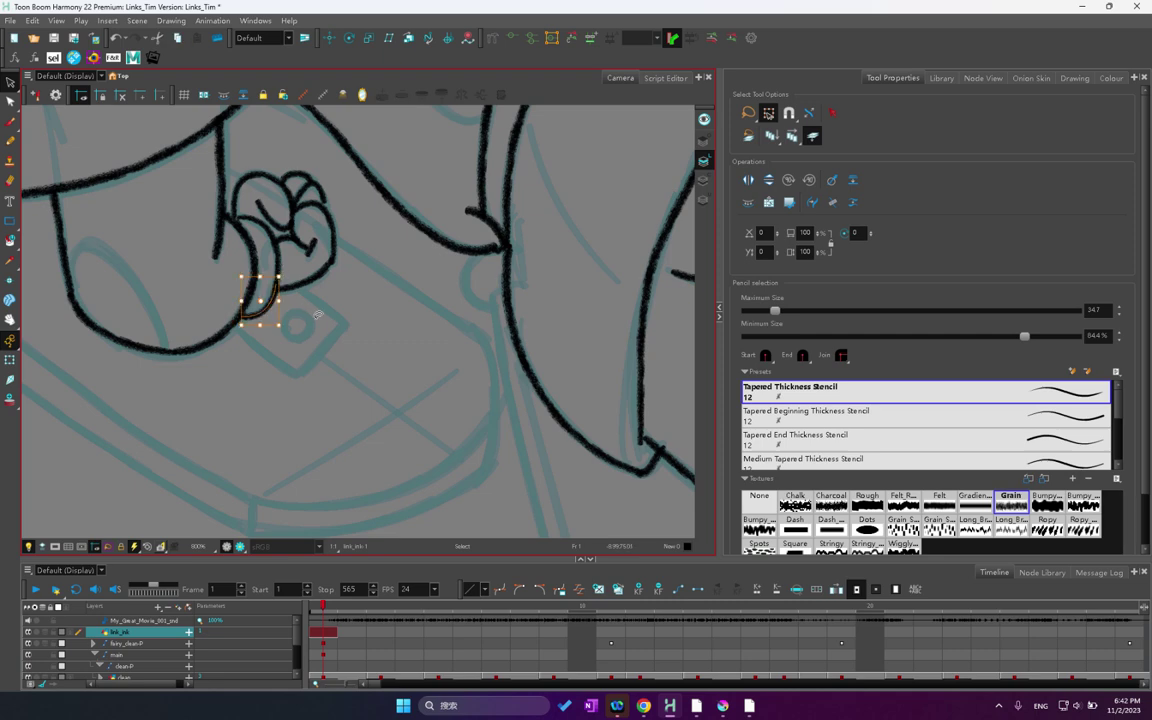
pyautogui.click(318, 314)
# - Adjust the rounded end stroke of the sleeve by scaling it slightly with the Select tool
pyautogui.click(10, 141)
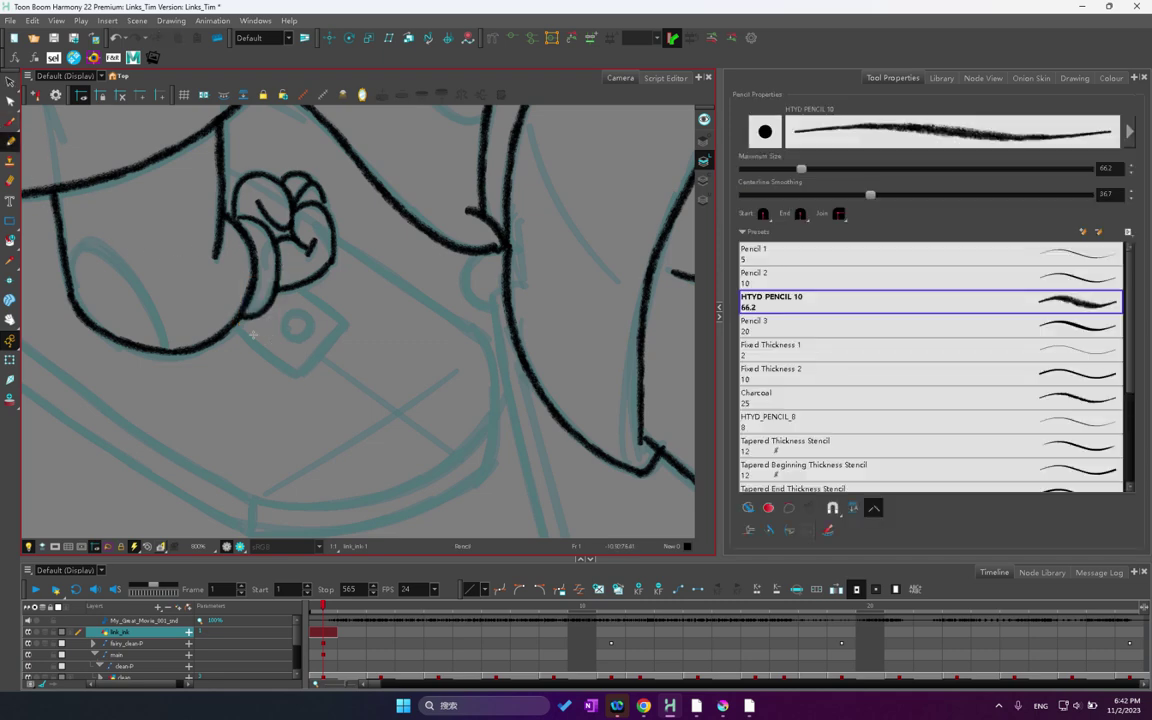
pyautogui.moveTo(210, 290); pyautogui.dragTo(250, 327)
pyautogui.hotkey('ctrl', 'z')
pyautogui.click(10, 82)
pyautogui.click(240, 277)
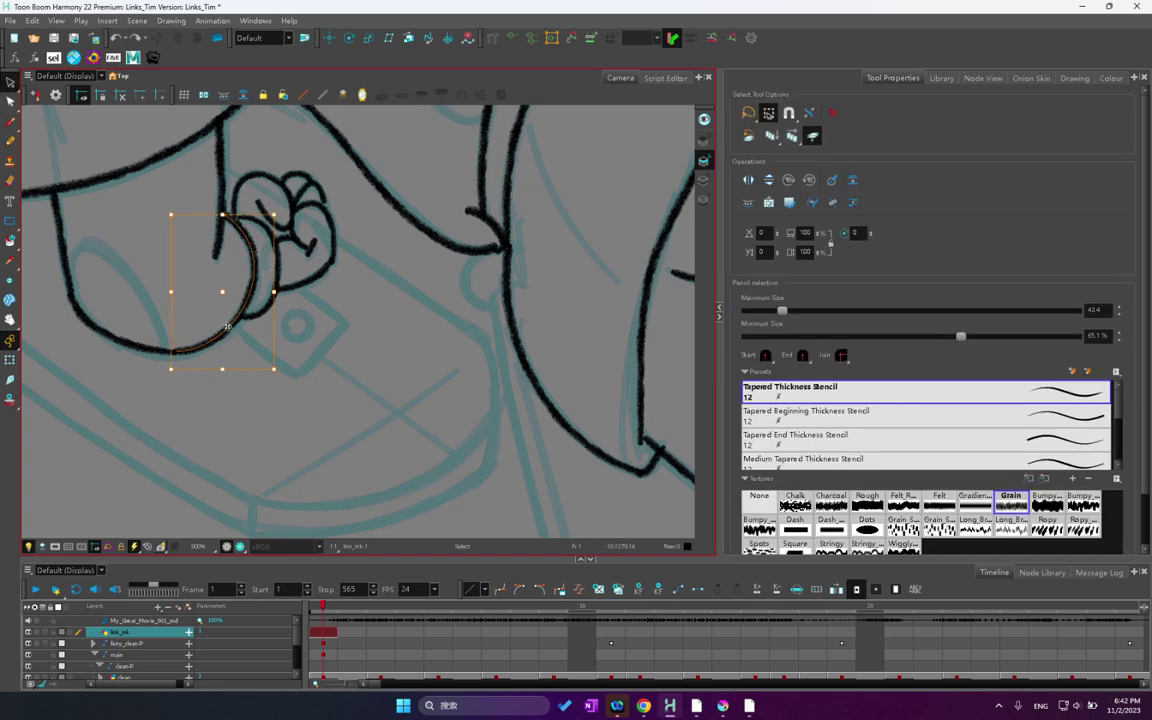
pyautogui.moveTo(272, 368); pyautogui.dragTo(270, 358)
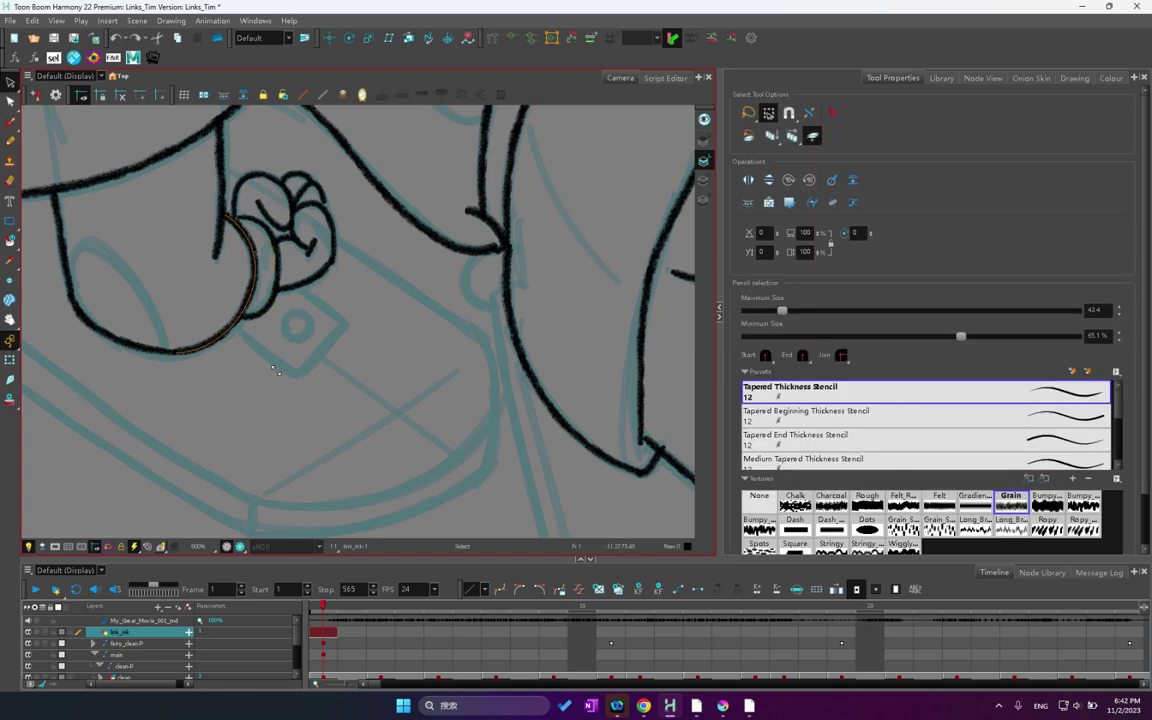
pyautogui.click(272, 310)
# - Ink the diamond shape below the fist with the Pencil tool
pyautogui.click(9, 127)
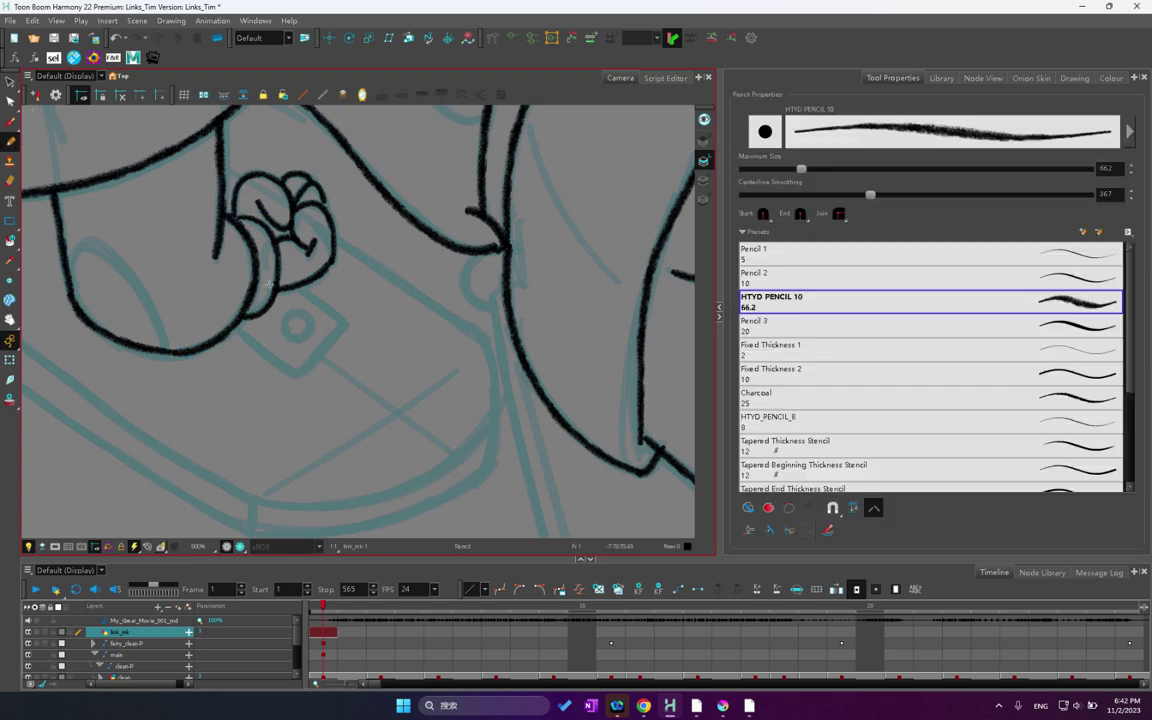
pyautogui.moveTo(236, 325); pyautogui.dragTo(276, 367)
pyautogui.hotkey('ctrl', 'z')
pyautogui.moveTo(238, 328)
pyautogui.mouseDown()
pyautogui.moveTo(273, 360)
pyautogui.moveTo(315, 353)
pyautogui.moveTo(333, 333)
pyautogui.mouseUp()
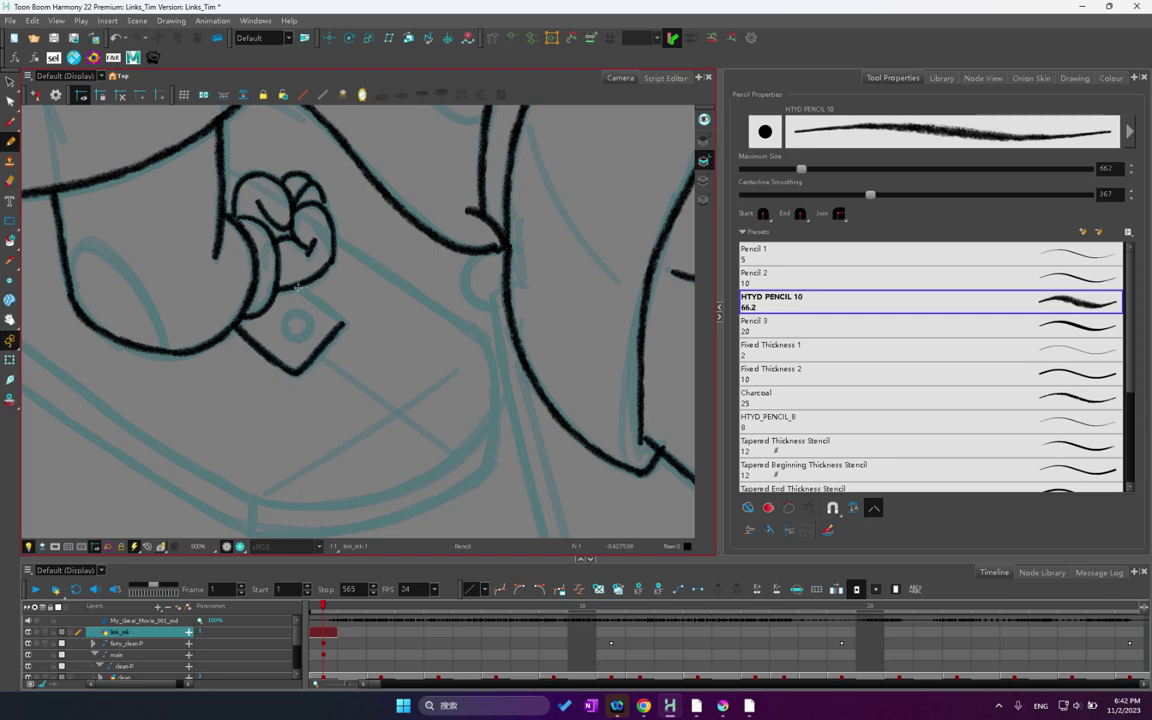
pyautogui.moveTo(298, 287); pyautogui.dragTo(319, 301)
# - Join the diamond's outer corner by moving its stroke end points with the Contour Editor
pyautogui.click(10, 101)
pyautogui.click(342, 328)
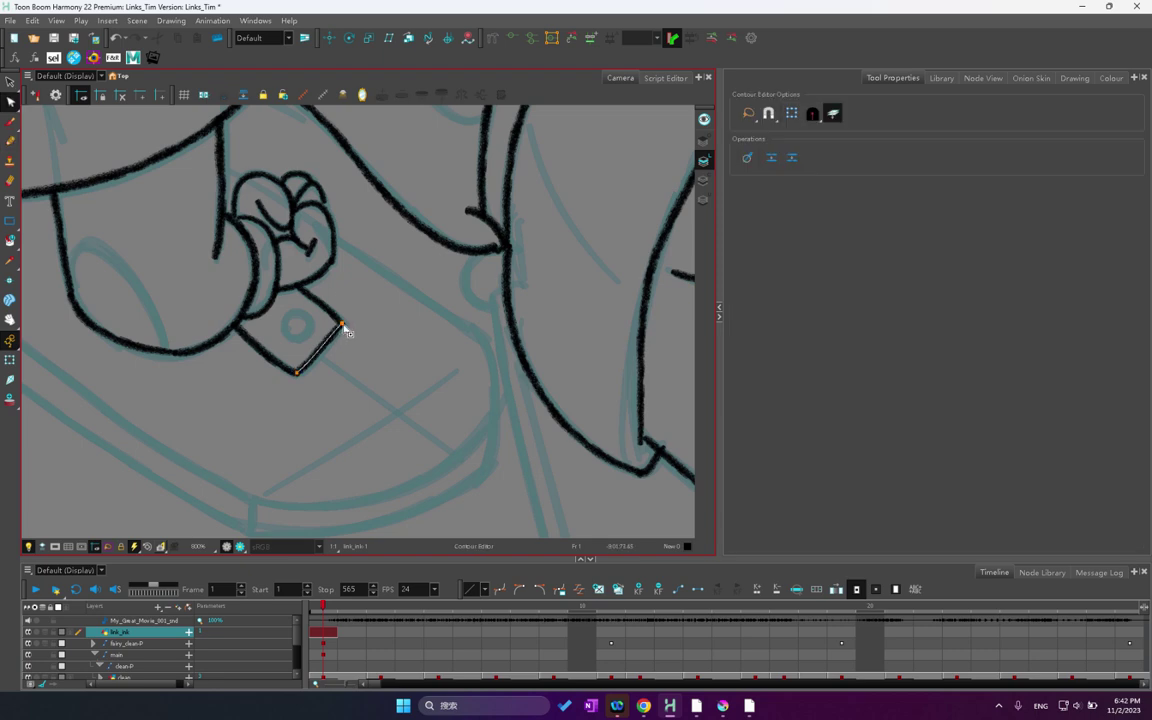
pyautogui.click(342, 325)
pyautogui.moveTo(329, 342)
pyautogui.mouseDown()
pyautogui.moveTo(345, 329)
pyautogui.moveTo(330, 311)
pyautogui.mouseUp()
pyautogui.scroll(1, 342, 322)
pyautogui.scroll(1, 341, 322)
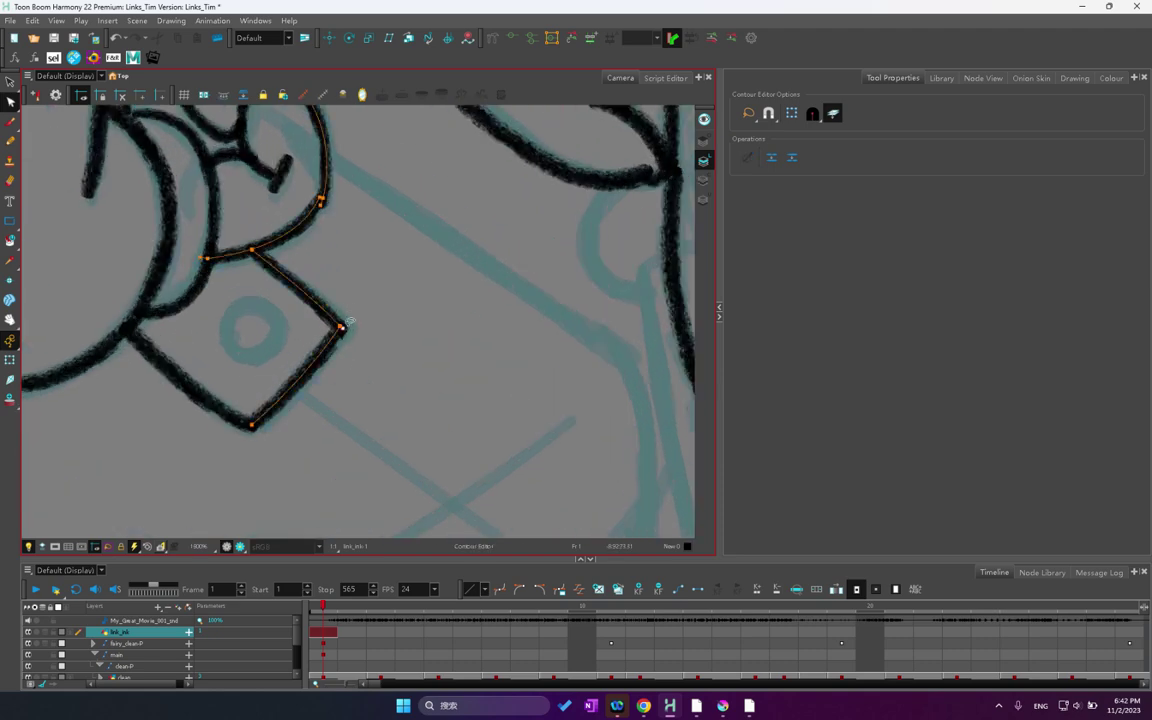
pyautogui.moveTo(341, 327); pyautogui.dragTo(343, 329)
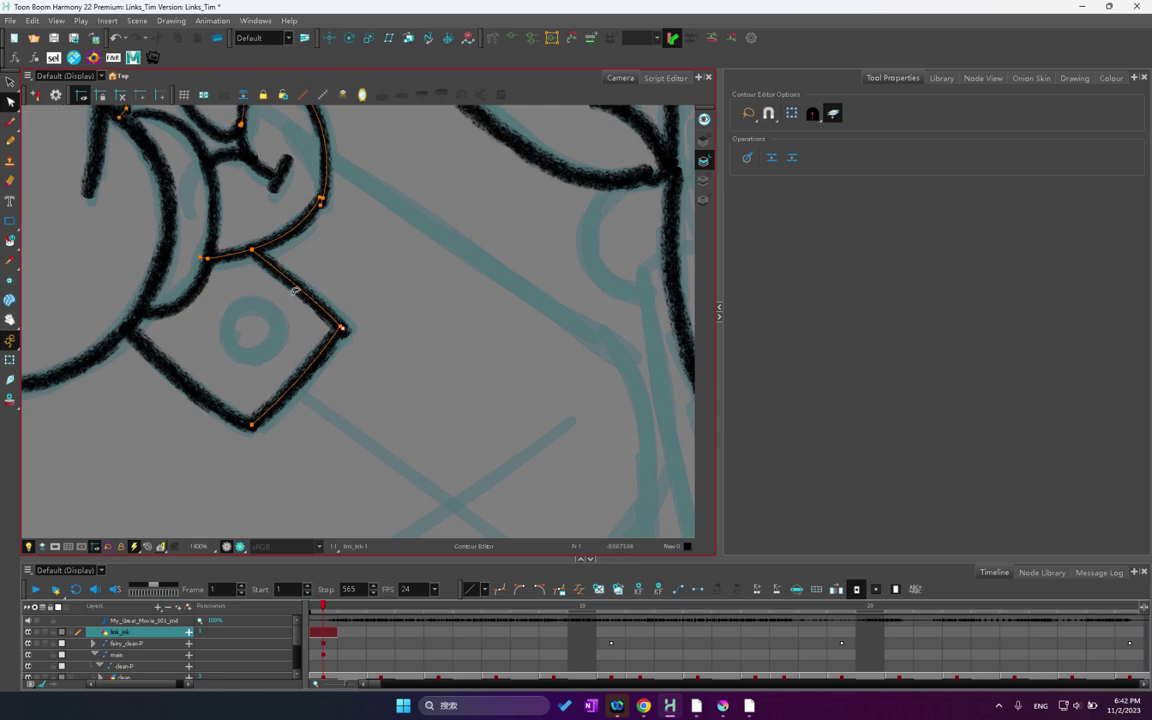
# - Ink the small circle inside the diamond with the Pencil tool
pyautogui.click(10, 141)
pyautogui.moveTo(234, 309)
pyautogui.mouseDown()
pyautogui.moveTo(222, 325)
pyautogui.moveTo(236, 350)
pyautogui.moveTo(262, 344)
pyautogui.moveTo(270, 318)
pyautogui.moveTo(238, 309)
pyautogui.moveTo(252, 302)
pyautogui.moveTo(281, 328)
pyautogui.moveTo(246, 353)
pyautogui.mouseUp()
pyautogui.hotkey('ctrl', 'z')
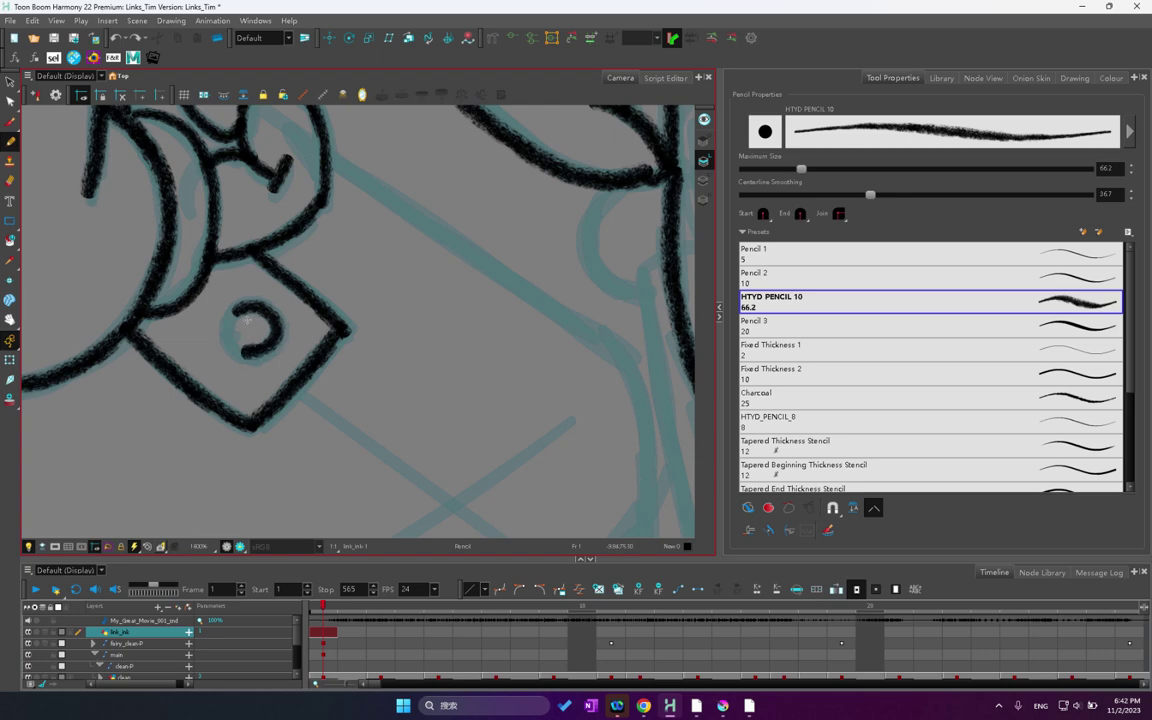
pyautogui.hotkey('ctrl', 'z')
pyautogui.moveTo(236, 310)
pyautogui.mouseDown()
pyautogui.moveTo(265, 311)
pyautogui.moveTo(276, 330)
pyautogui.moveTo(238, 309)
pyautogui.moveTo(265, 307)
pyautogui.moveTo(278, 330)
pyautogui.moveTo(271, 348)
pyautogui.moveTo(232, 344)
pyautogui.moveTo(245, 299)
pyautogui.mouseUp()
pyautogui.hotkey('ctrl', 'z')
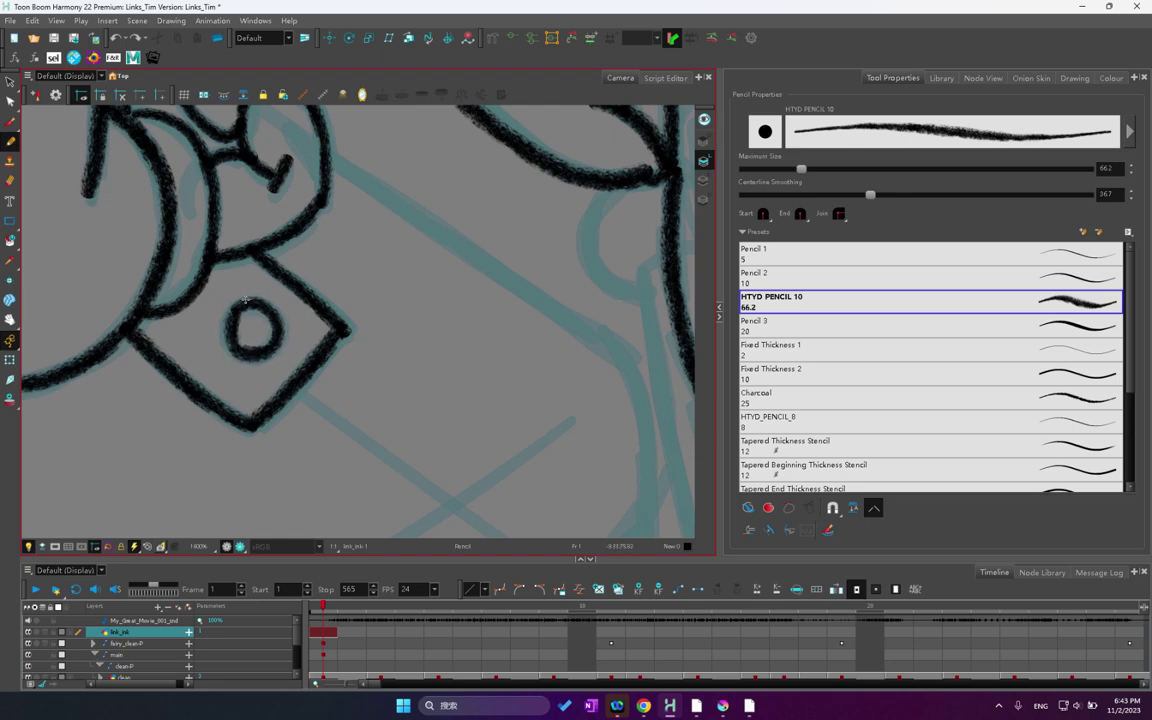
# - Refine the roundness of the small circle inside the diamond with the Contour Editor
pyautogui.click(10, 101)
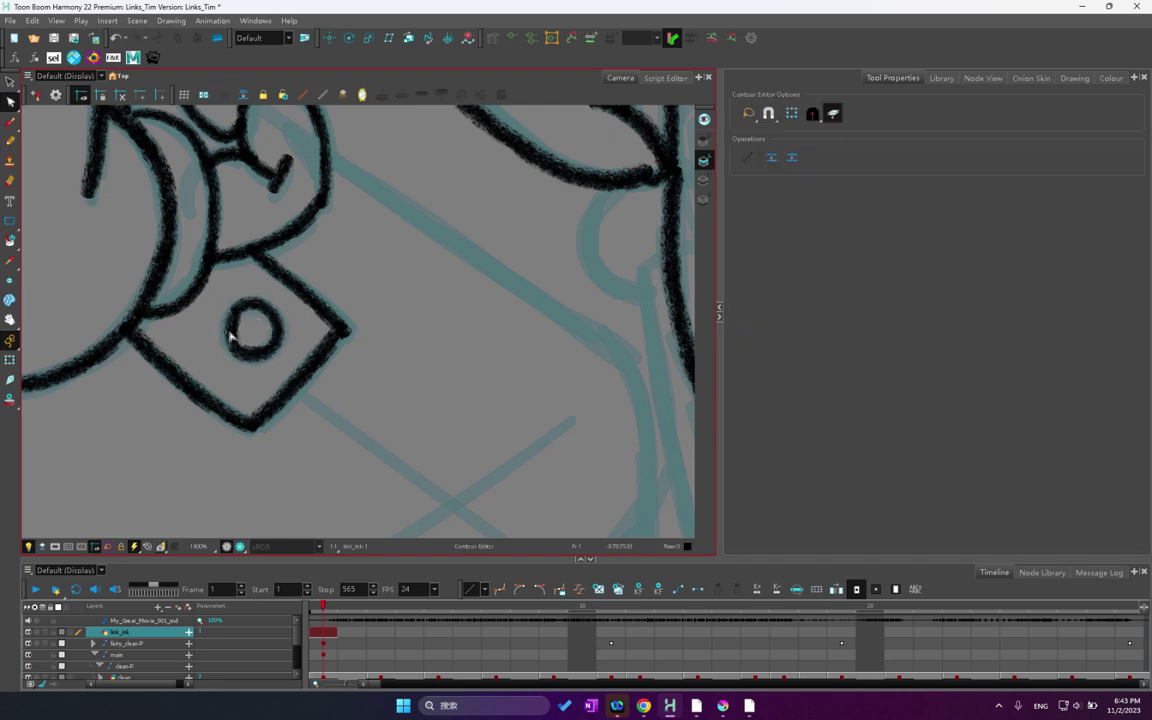
pyautogui.click(229, 336)
pyautogui.moveTo(232, 336)
pyautogui.mouseDown()
pyautogui.moveTo(224, 328)
pyautogui.moveTo(265, 308)
pyautogui.mouseUp()
pyautogui.hotkey('ctrl', 'space')
pyautogui.keyDown('ctrl'); pyautogui.keyDown('alt'); pyautogui.click(246, 329); pyautogui.keyUp('alt'); pyautogui.keyUp('ctrl')
pyautogui.keyDown('ctrl'); pyautogui.keyDown('alt'); pyautogui.click(246, 329); pyautogui.keyUp('alt'); pyautogui.keyUp('ctrl')
pyautogui.keyDown('ctrl'); pyautogui.keyDown('alt'); pyautogui.click(246, 329); pyautogui.keyUp('alt'); pyautogui.keyUp('ctrl')
pyautogui.keyDown('ctrl'); pyautogui.keyDown('alt'); pyautogui.click(247, 329); pyautogui.keyUp('alt'); pyautogui.keyUp('ctrl')
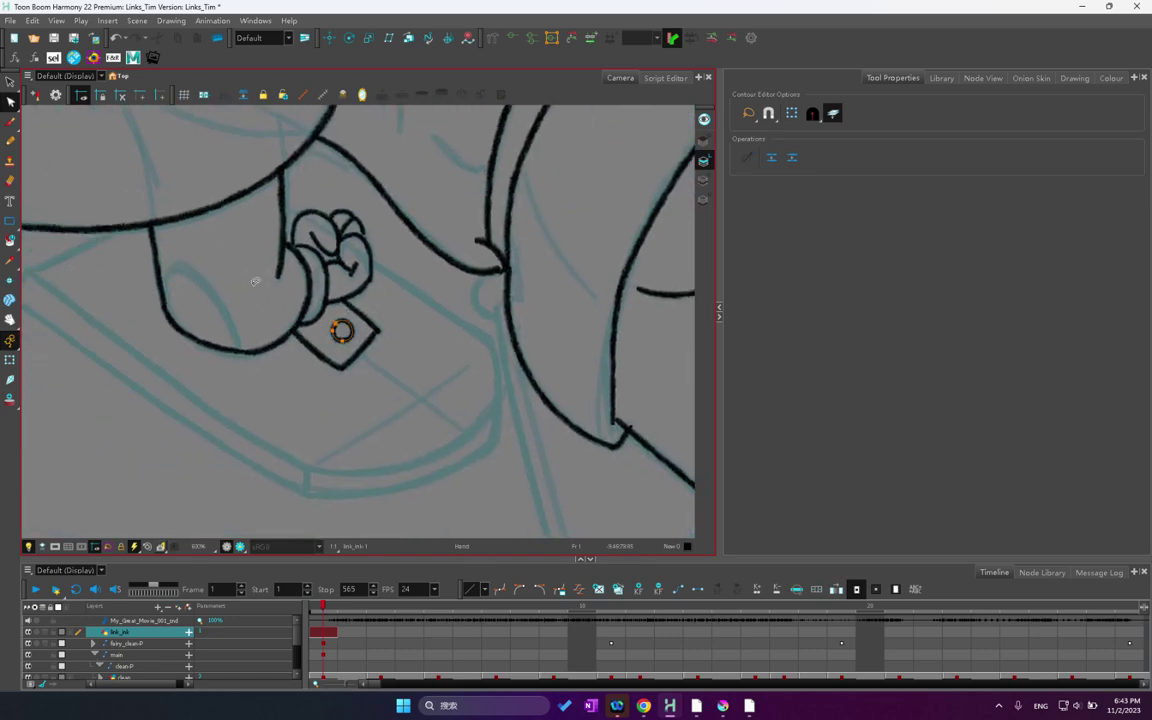
# - Ink the curved opening inside the rounded sleeve with the Pencil tool
pyautogui.click(9, 141)
pyautogui.moveTo(167, 298)
pyautogui.mouseDown()
pyautogui.moveTo(168, 275)
pyautogui.moveTo(164, 298)
pyautogui.moveTo(166, 277)
pyautogui.moveTo(214, 297)
pyautogui.moveTo(194, 279)
pyautogui.moveTo(226, 309)
pyautogui.moveTo(287, 290)
pyautogui.mouseUp()
pyautogui.hotkey('ctrl', 'z')
pyautogui.hotkey('ctrl', 'z')
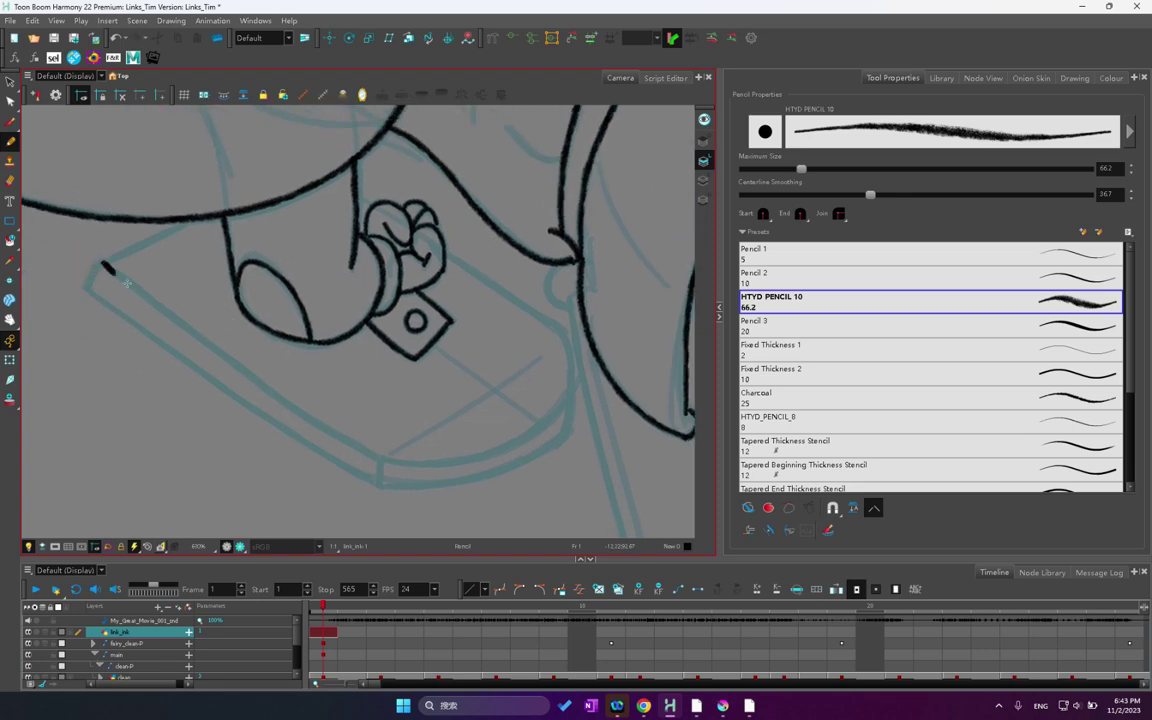